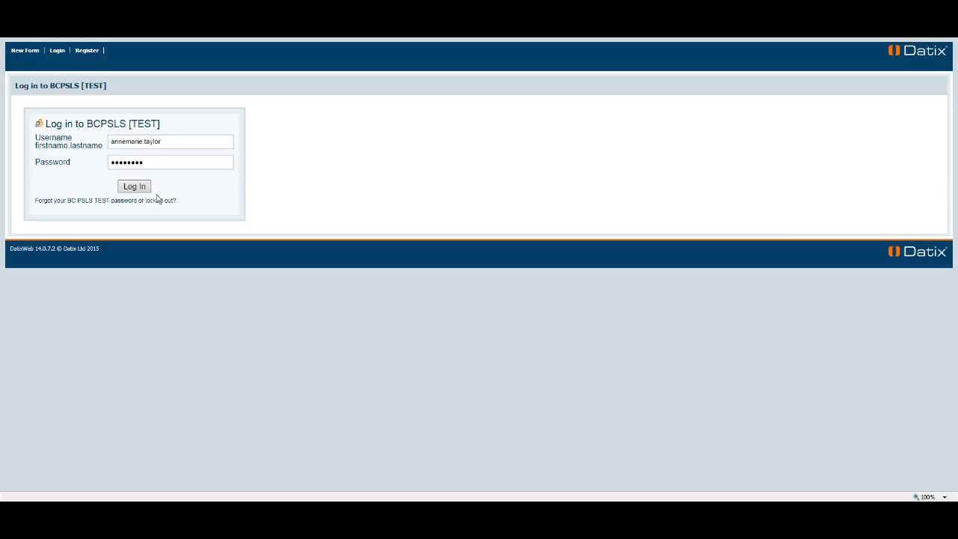
Step: Log in to the BCPSLS test system with the credentials already filled in and open the Claims module
left_click(135, 187)
left_click(147, 191)
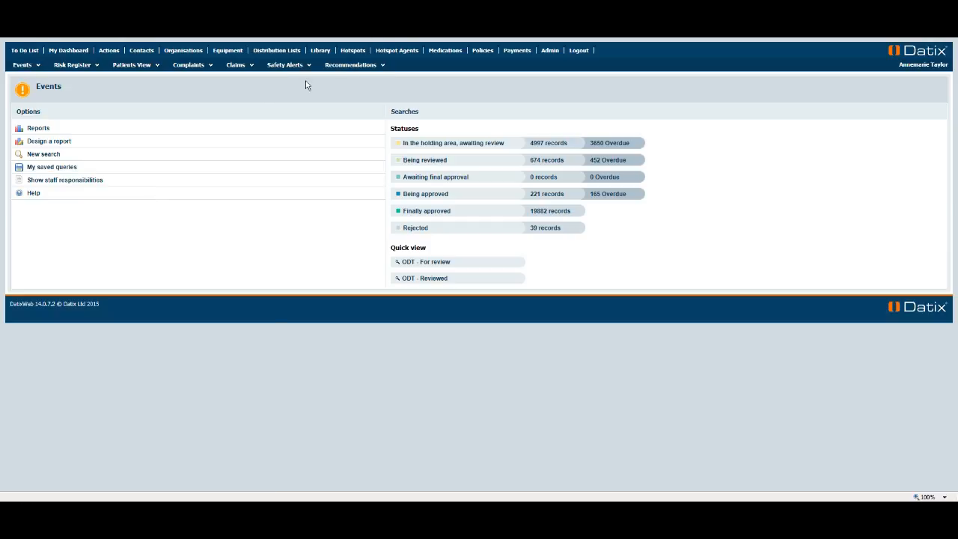
left_click(236, 66)
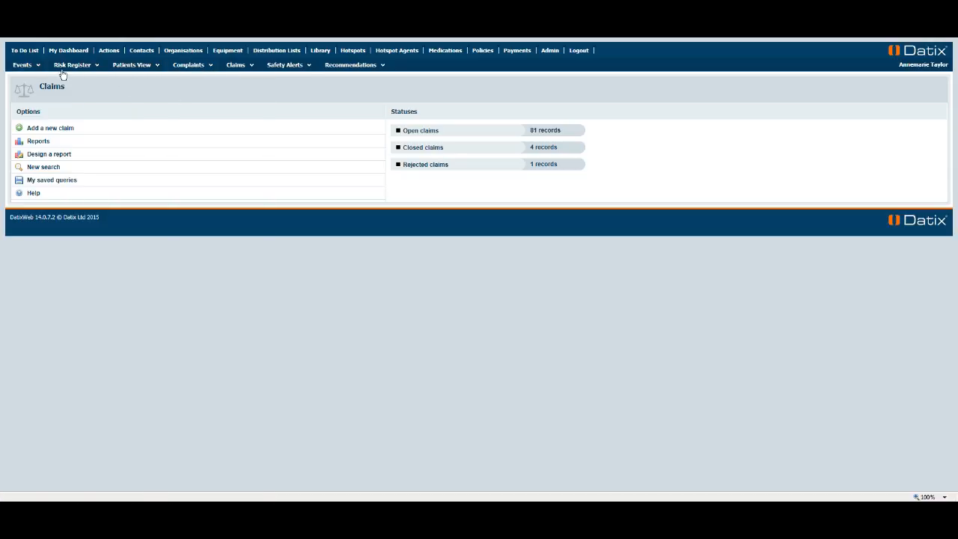
Step: Search the safety events for ID 26052 and open the matching fall event record
left_click(21, 65)
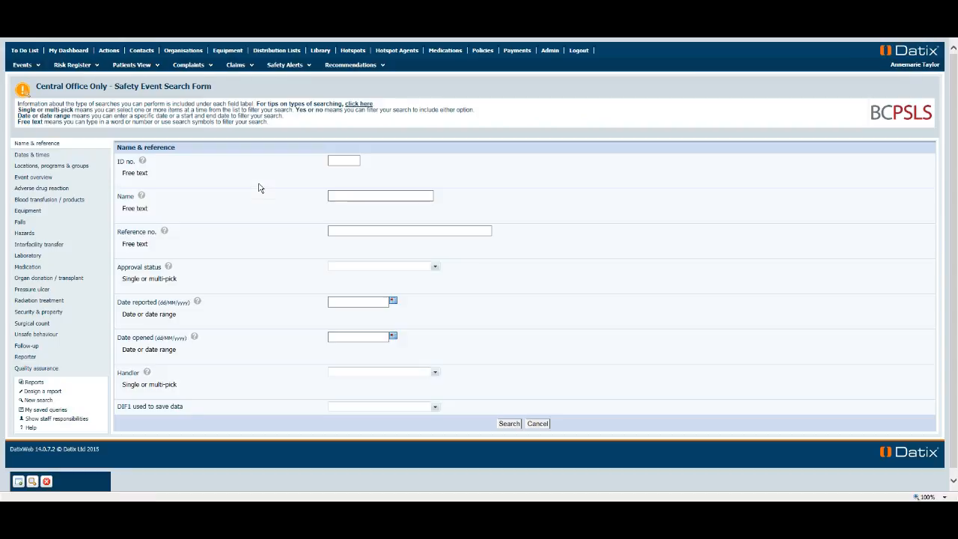
left_click(331, 159)
type("5052")
left_click(507, 423)
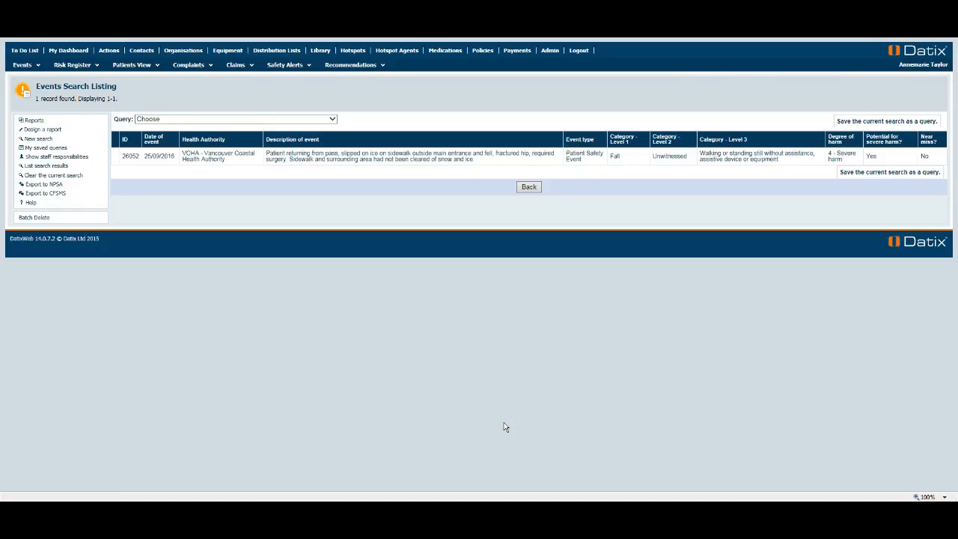
left_click(344, 160)
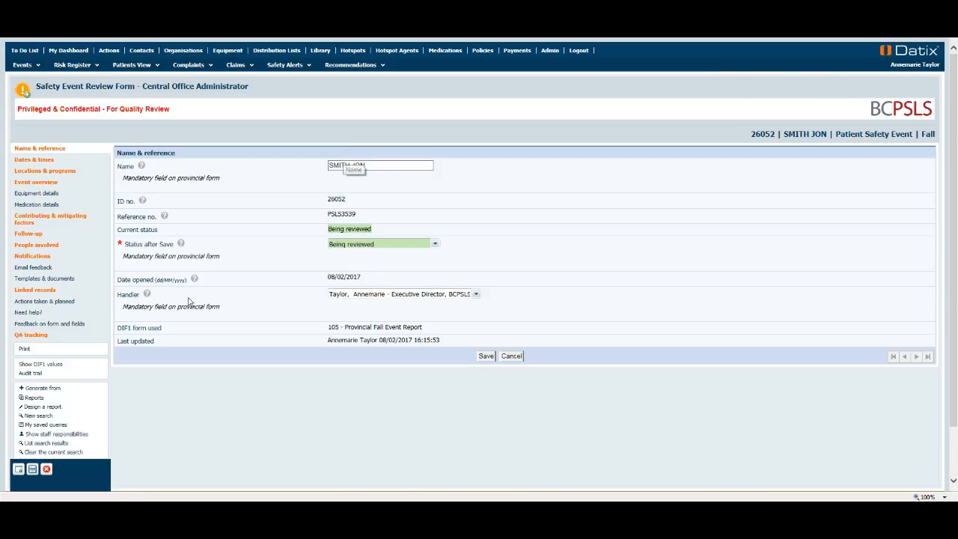
Step: Start generating a record from this event in the Claims module with approval status Open, checking the contact and master record link options
left_click(31, 388)
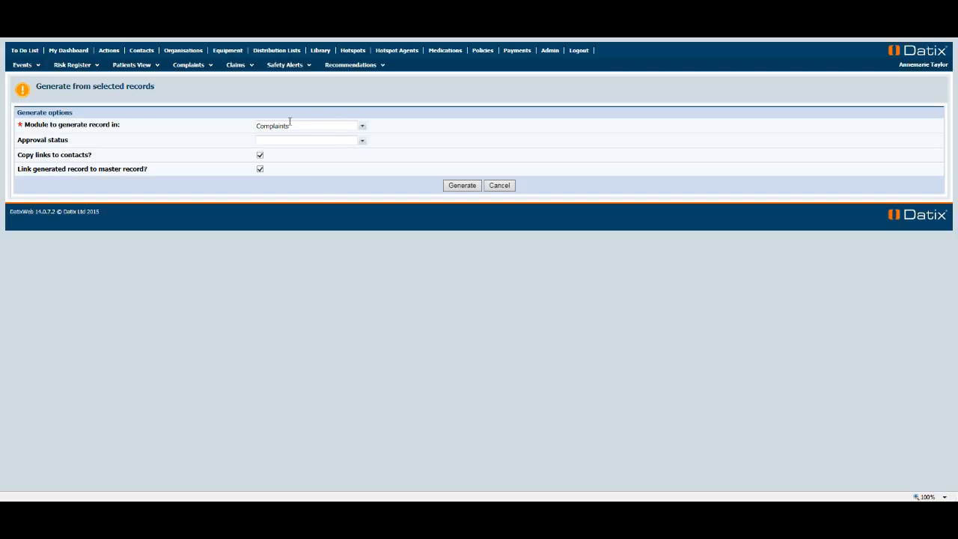
left_click(362, 126)
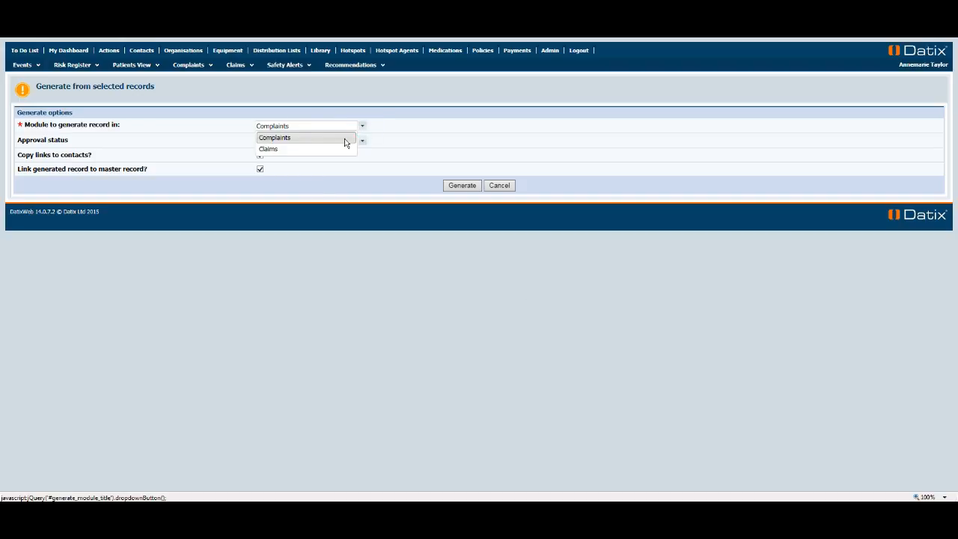
left_click(313, 149)
left_click(363, 140)
left_click(342, 152)
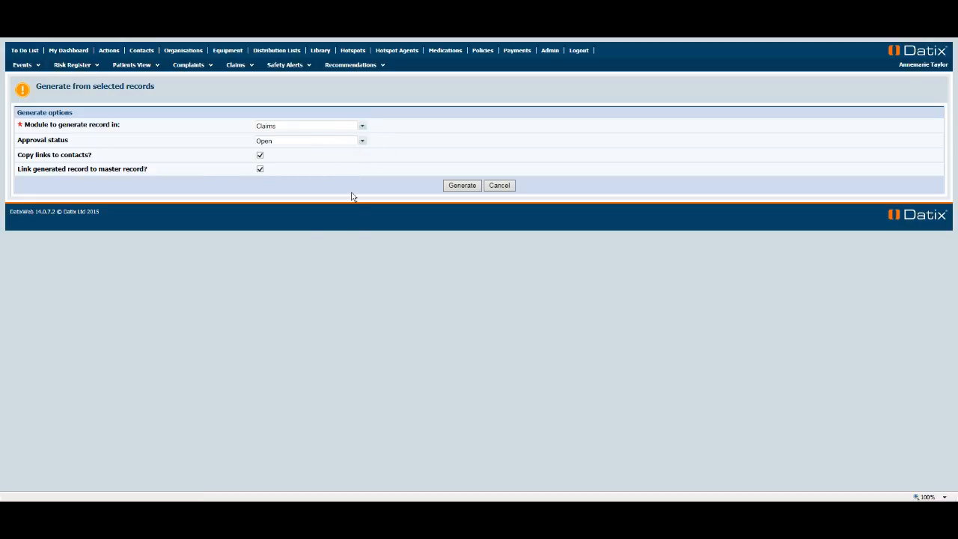
left_click(261, 156)
left_click(260, 170)
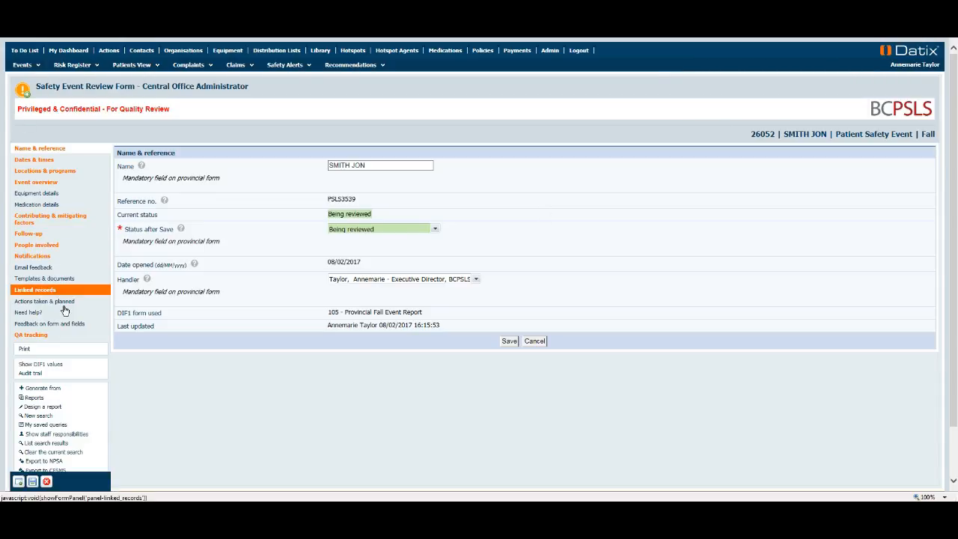
Step: Open the claim linked to this event and review its file, claim and event details
left_click(44, 291)
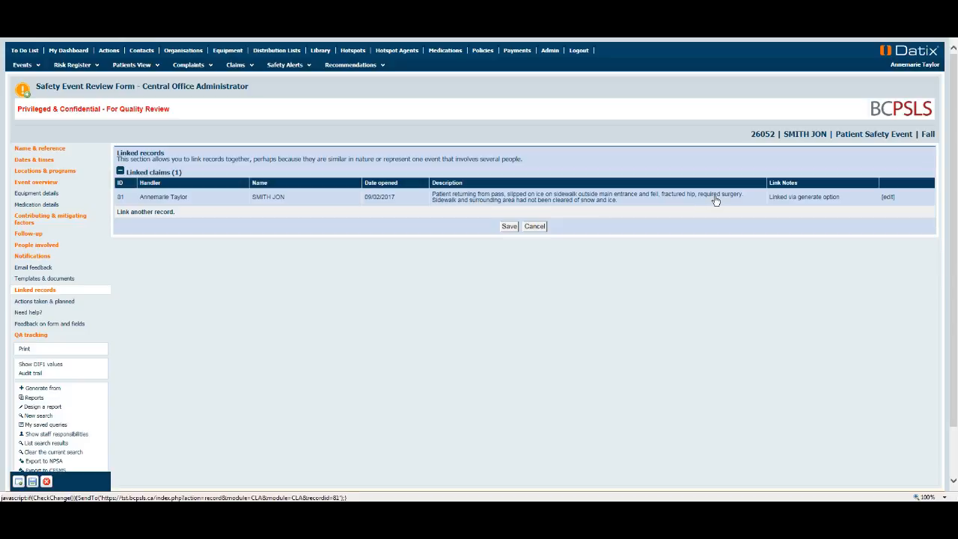
left_click(494, 200)
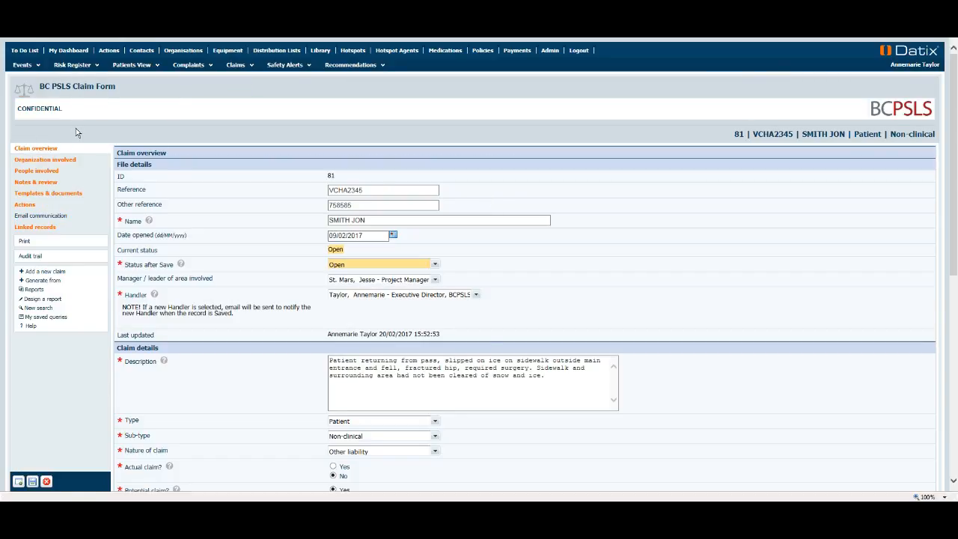
scroll(539, 286, "down", 1)
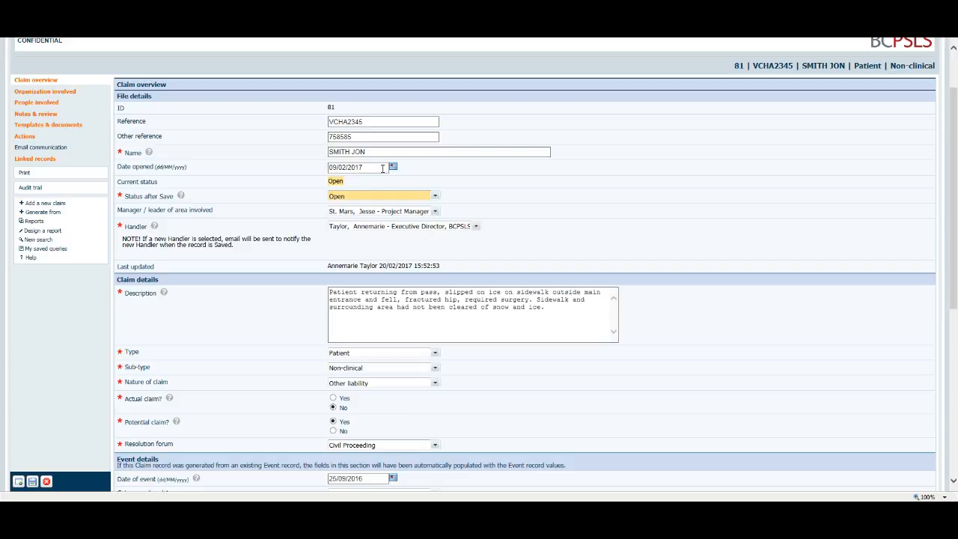
scroll(494, 185, "down", 1)
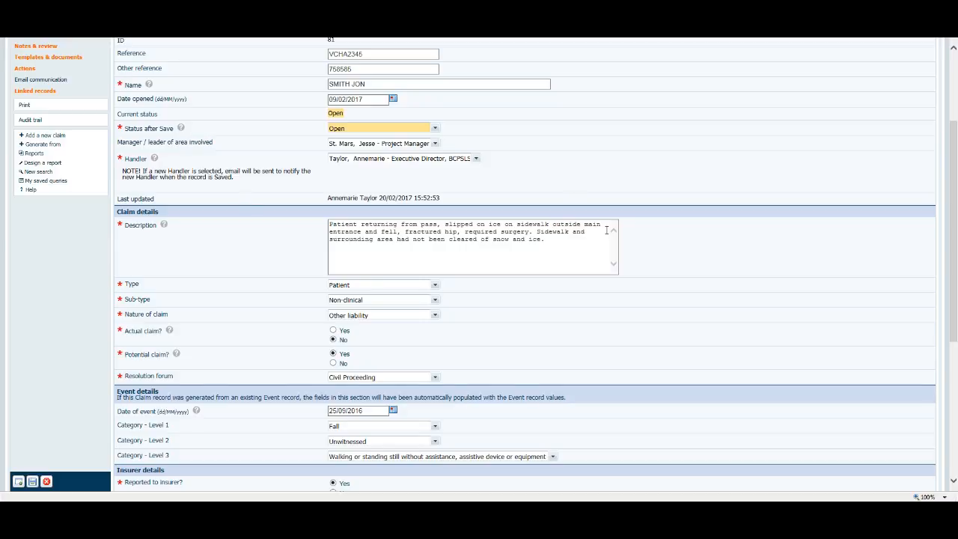
scroll(590, 260, "down", 1)
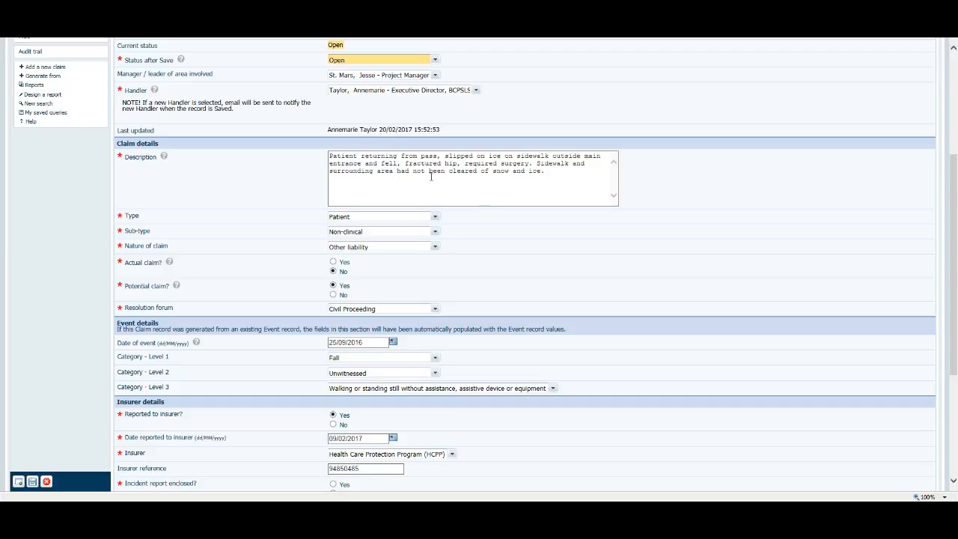
scroll(65, 161, "up", 4)
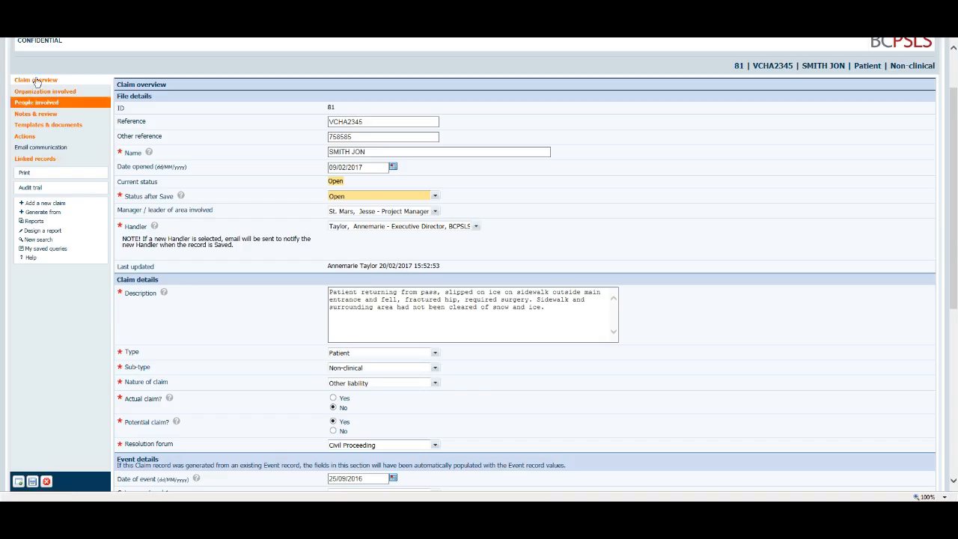
Step: Check the event listed in the claim's linked records and return to the claim details in the overview
left_click(41, 153)
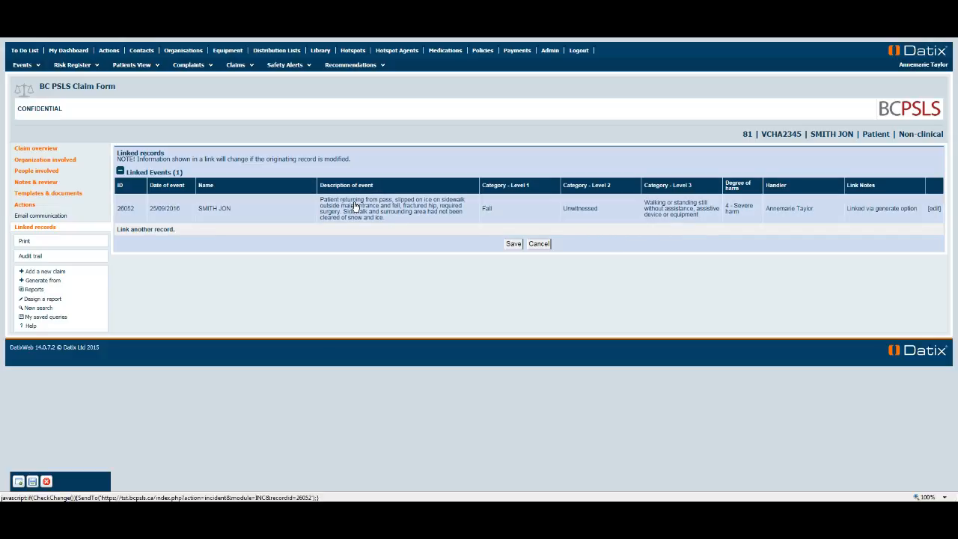
left_click(53, 149)
scroll(239, 199, "down", 2)
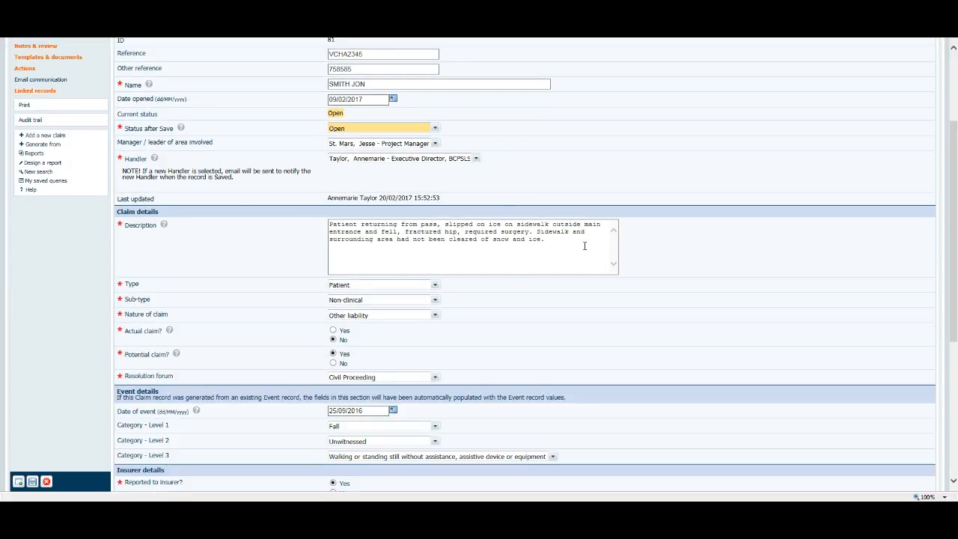
scroll(300, 281, "down", 1)
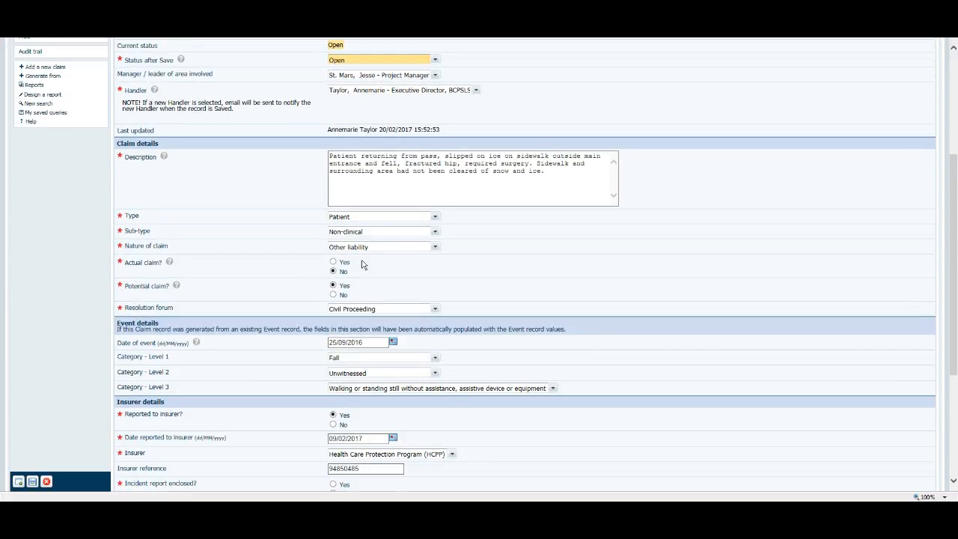
Step: Review the claim type options, switch the type to Property and examine the sub-types offered for it
left_click(436, 217)
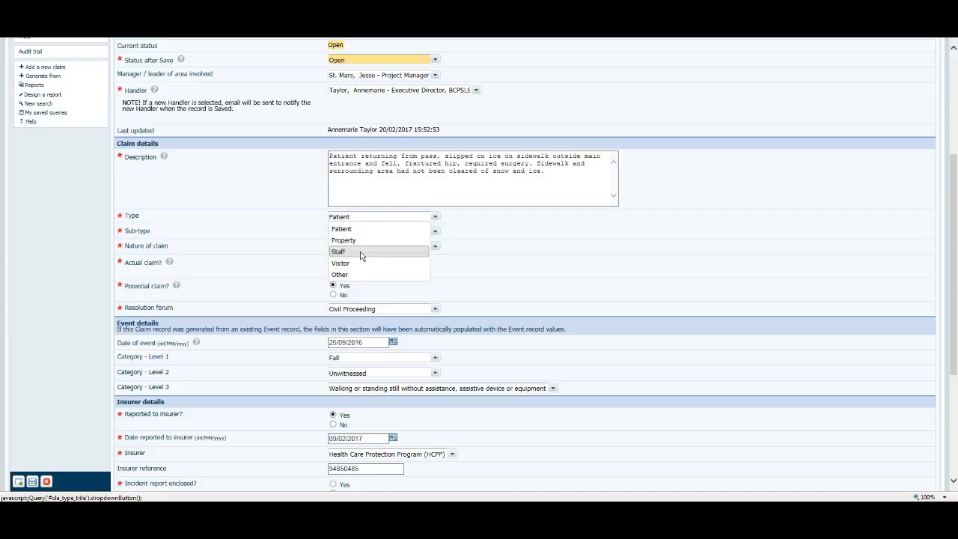
left_click(540, 272)
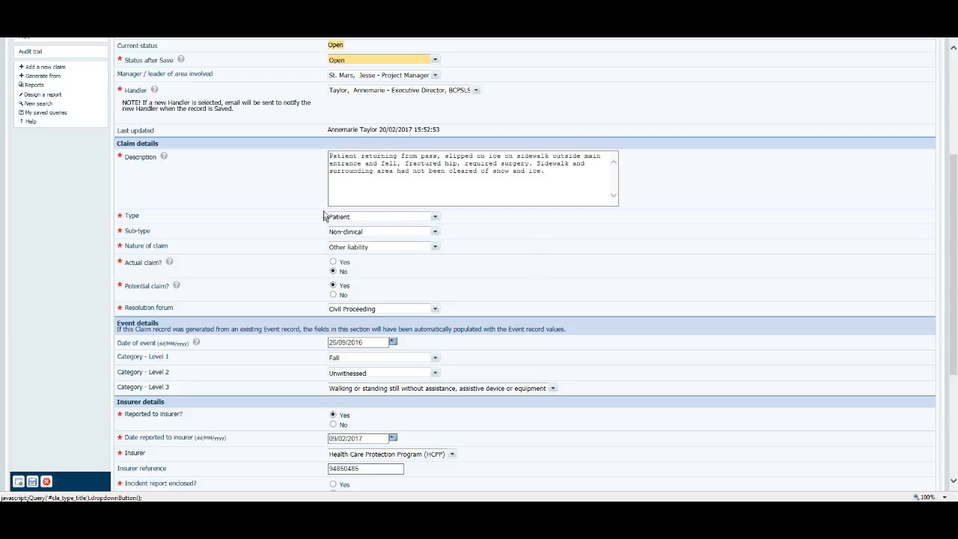
left_click(434, 217)
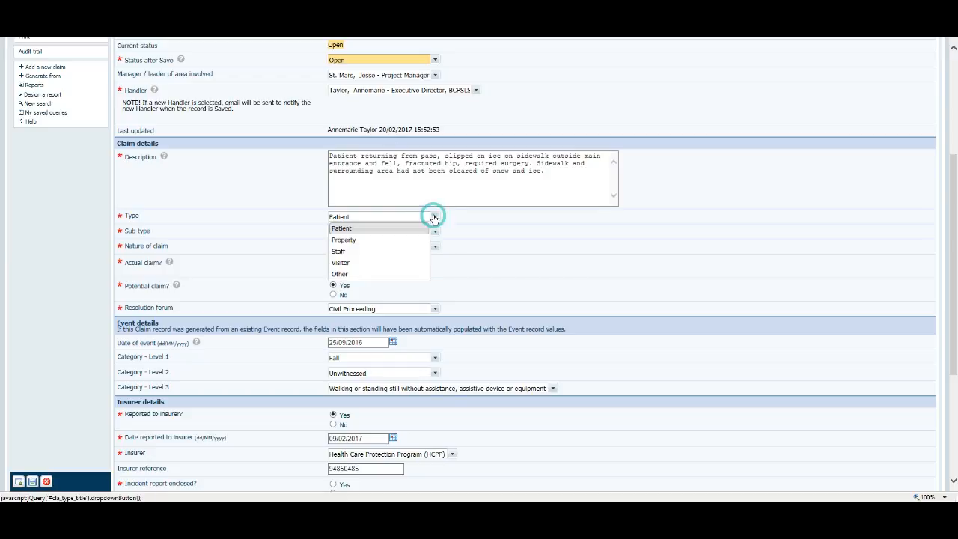
left_click(423, 239)
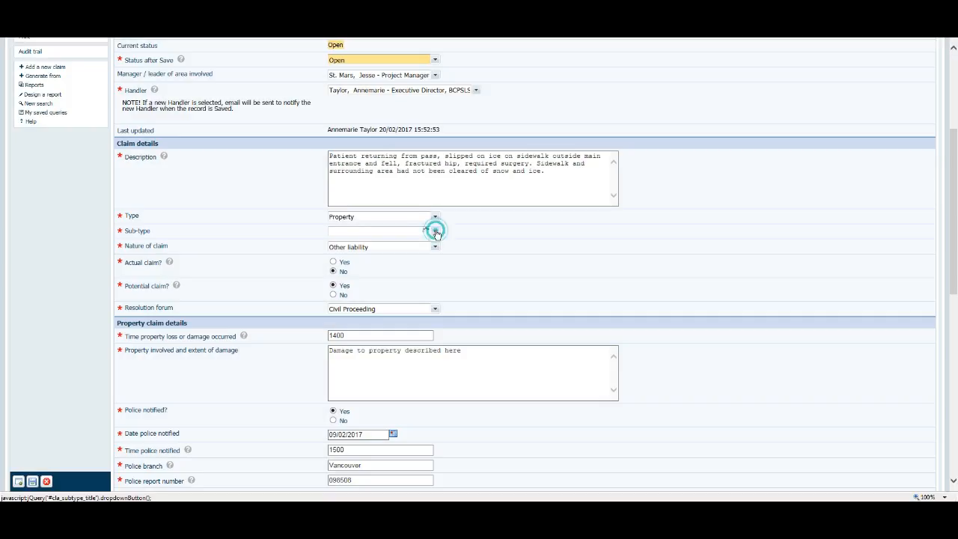
left_click(436, 233)
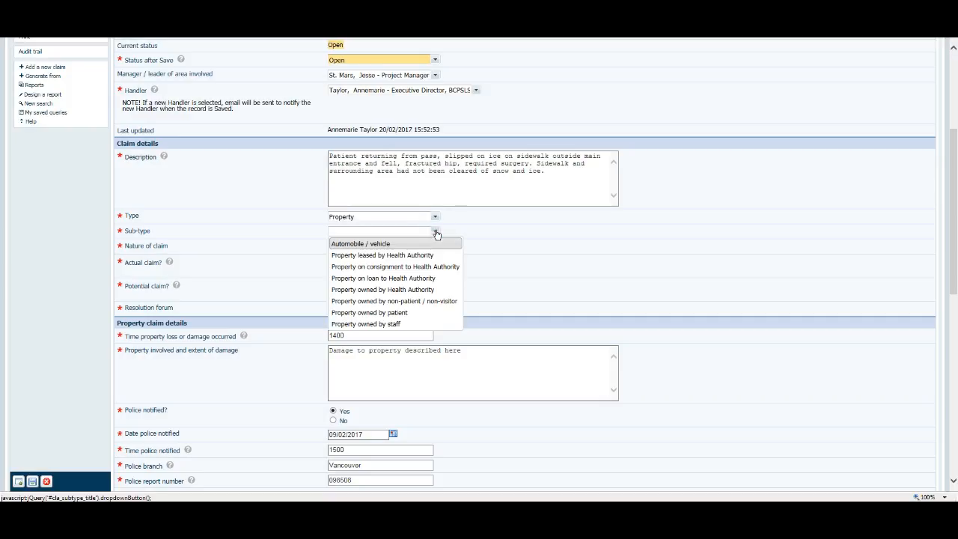
left_click(435, 217)
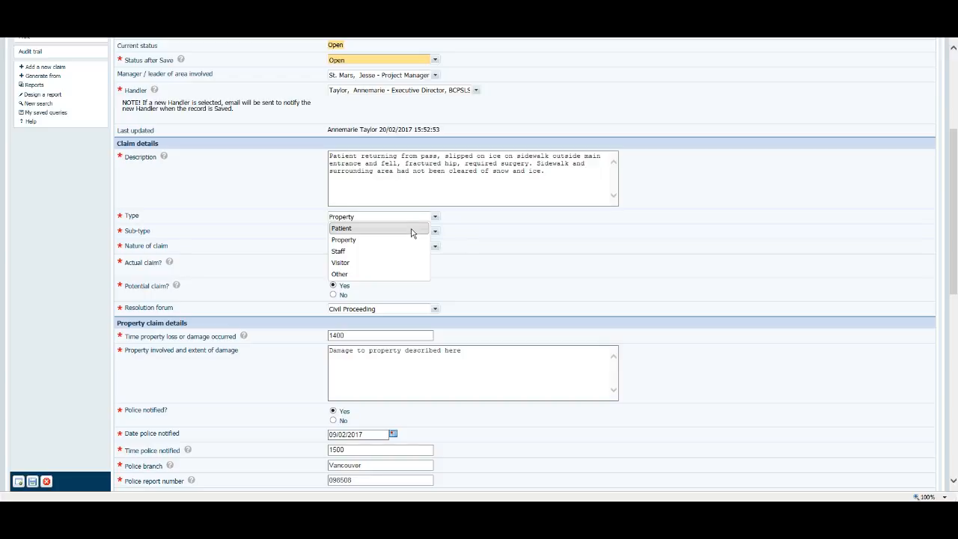
Step: Set the claim type back to Patient with the sub-type Non-clinical
left_click(411, 230)
left_click(435, 232)
left_click(419, 255)
Step: Examine the available options for the nature of the claim without changing the selection
left_click(433, 248)
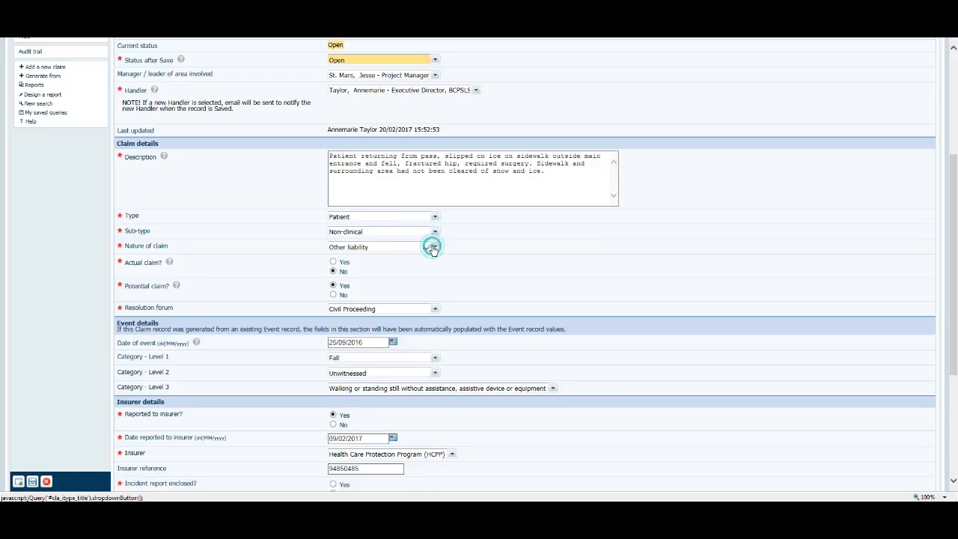
left_click_drag(447, 280, 502, 267)
left_click(503, 262)
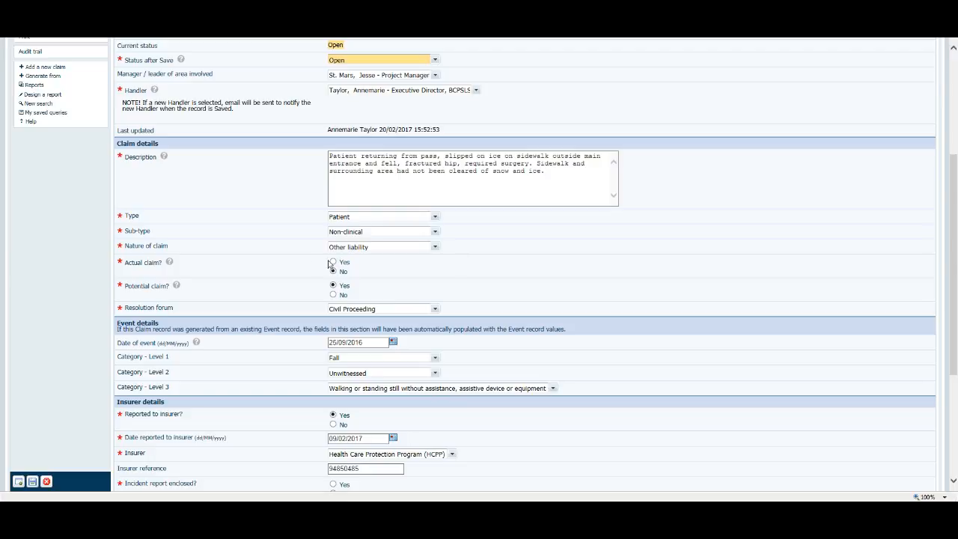
Step: Read the help for the actual and potential claim questions, and switch Actual claim to Yes and back to No to compare the fields
left_click(170, 264)
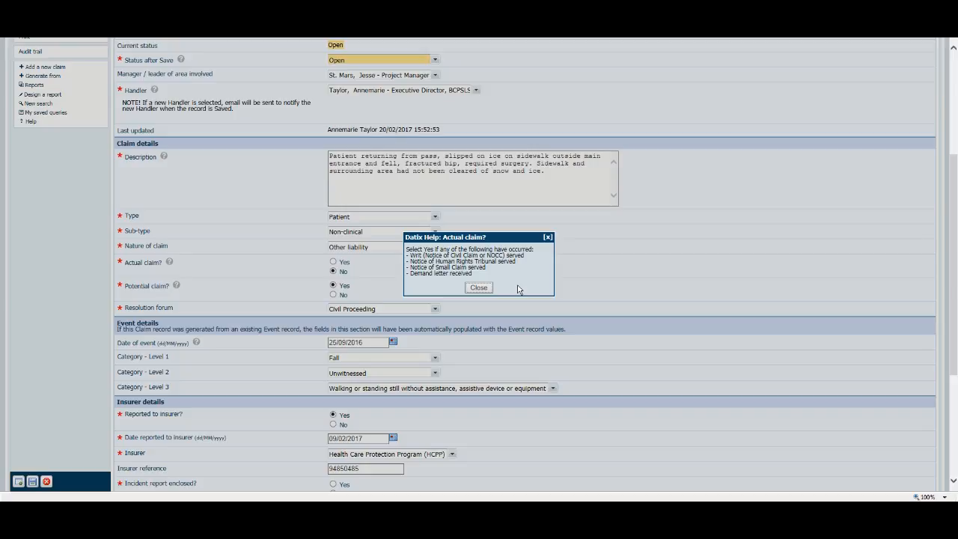
left_click(479, 287)
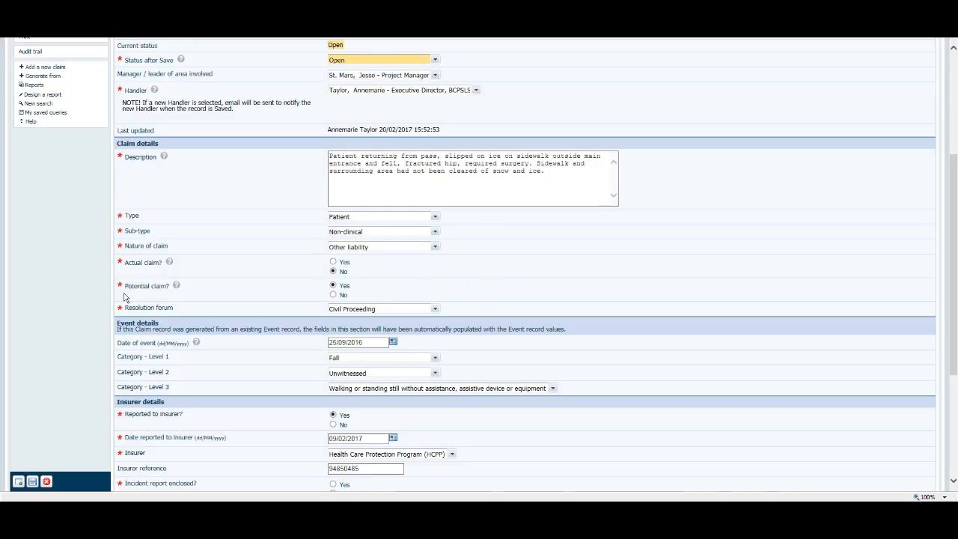
left_click(333, 262)
left_click(334, 271)
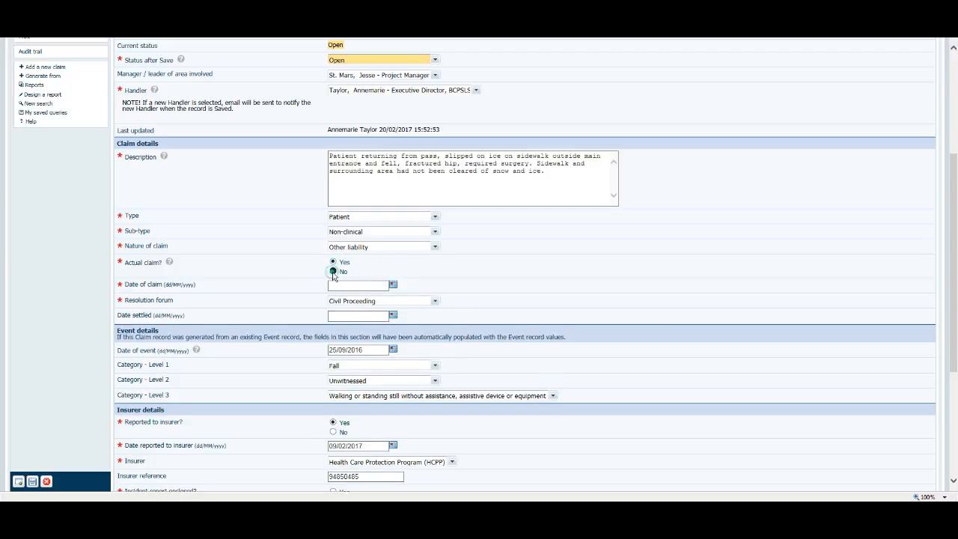
left_click(177, 285)
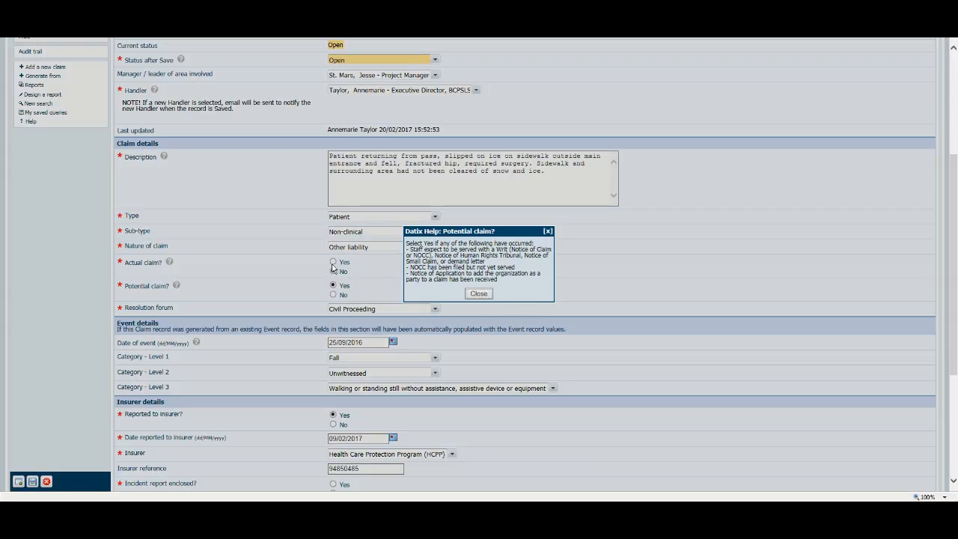
left_click(478, 293)
Step: Examine the resolution forum options and review the claim's event, insurer and stage details
scroll(540, 274, "down", 1)
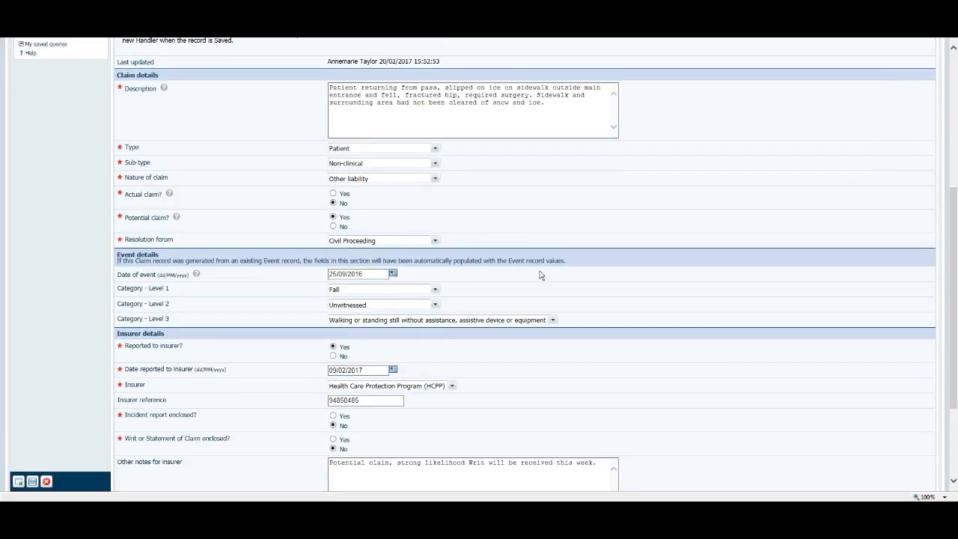
left_click(435, 241)
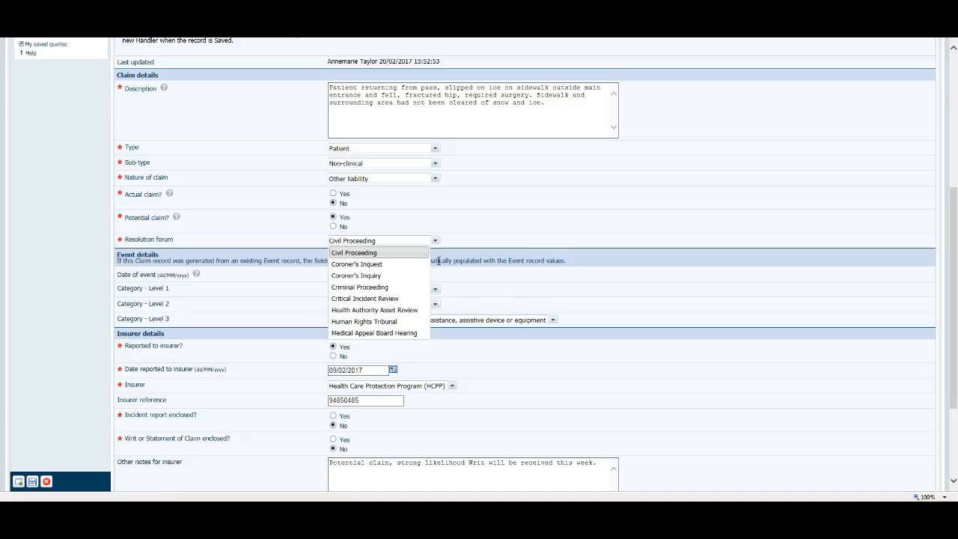
scroll(360, 276, "down", 1)
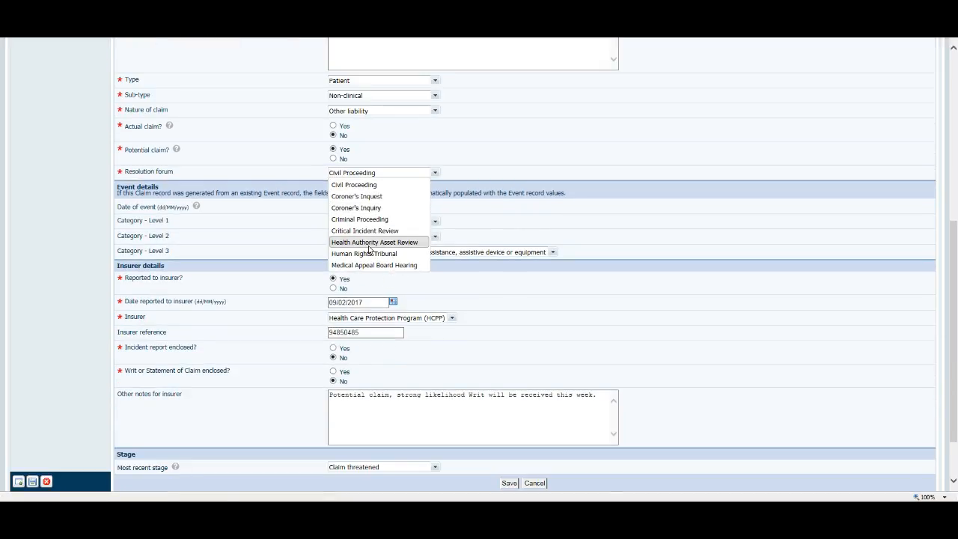
left_click(546, 160)
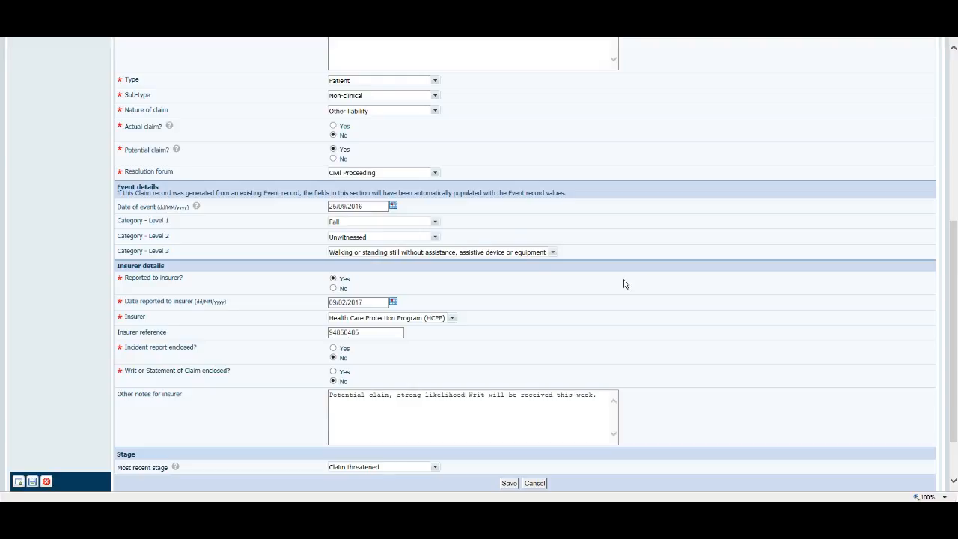
scroll(531, 312, "down", 2)
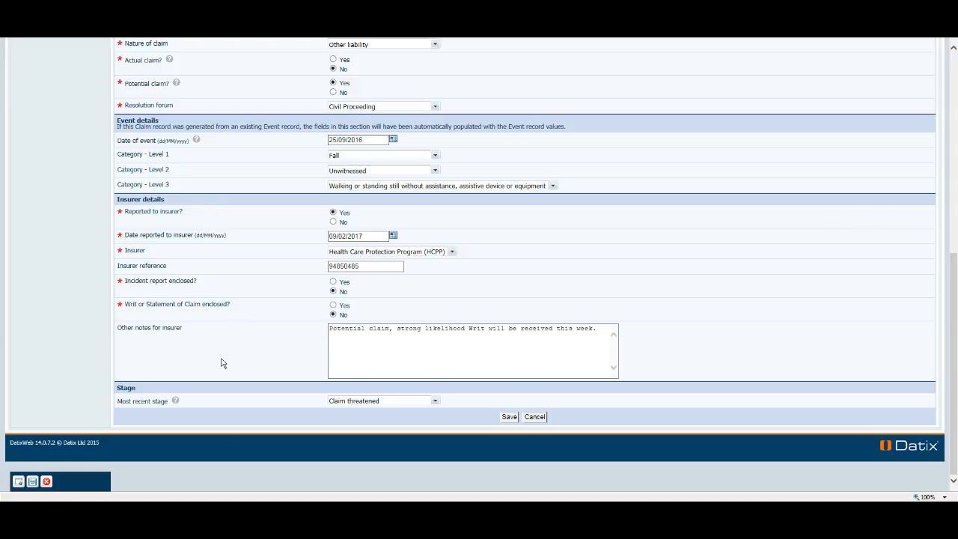
Step: Switch Reported to insurer to No and back to Yes to compare the insurer fields
left_click(333, 223)
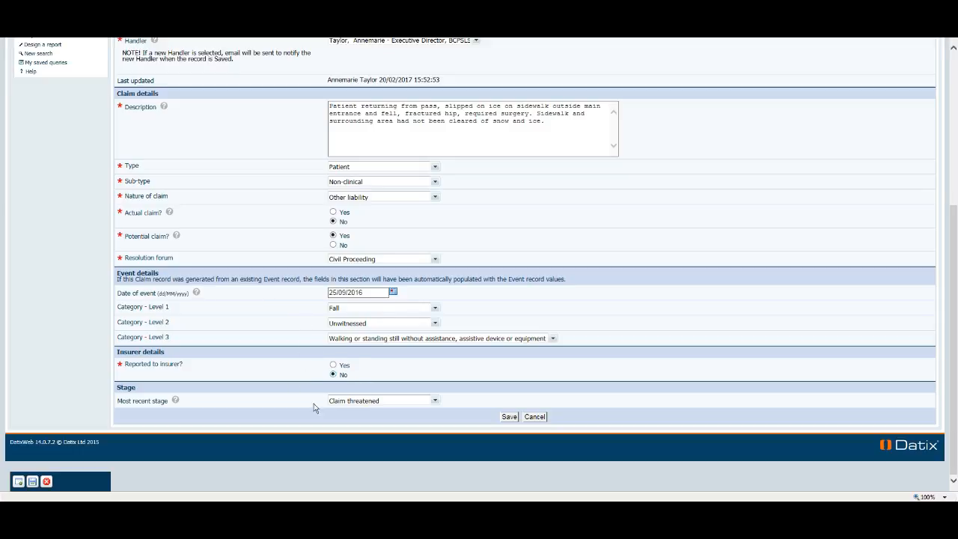
left_click(333, 365)
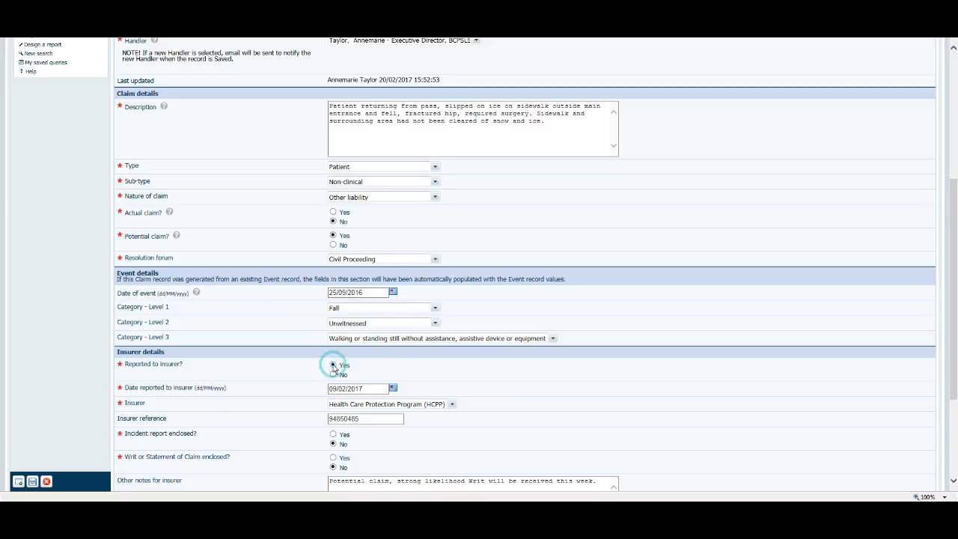
scroll(498, 382, "down", 3)
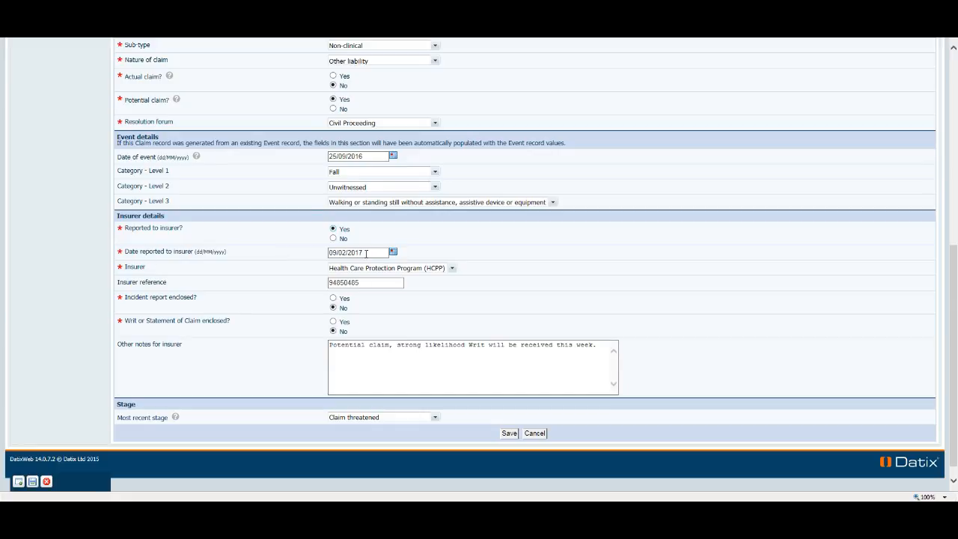
Step: Switch the insurer to Other to see its extra field, and set it back to Health Care Protection Program (HCPP)
left_click(452, 270)
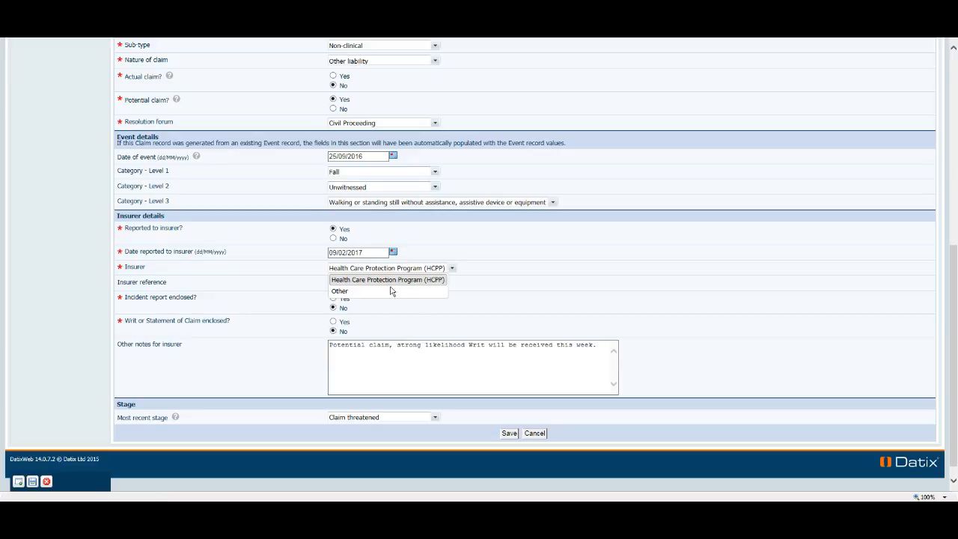
left_click(339, 291)
left_click(332, 282)
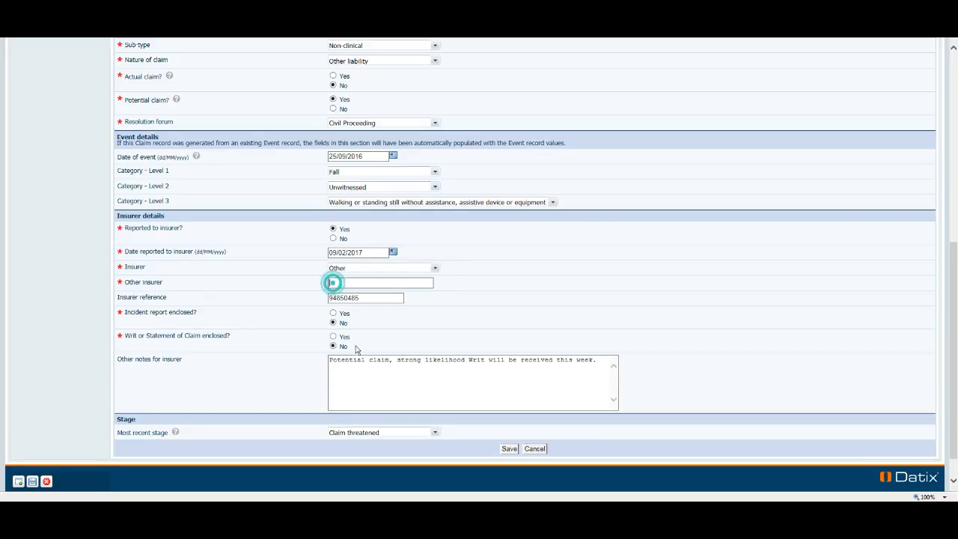
left_click(436, 268)
left_click(426, 281)
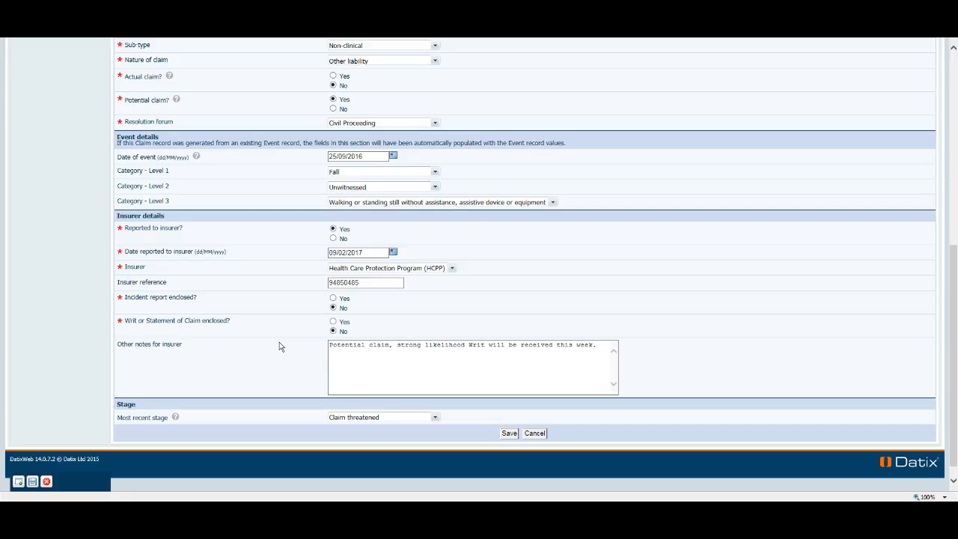
Step: Review the insurer reference and the other notes for the insurer, and save the claim record
left_click(386, 282)
left_click(395, 364)
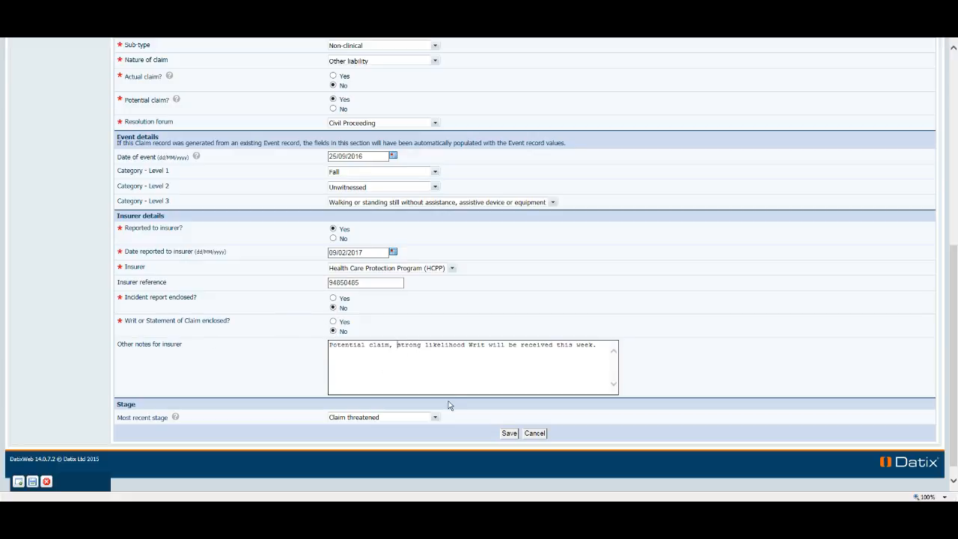
scroll(449, 405, "down", 1)
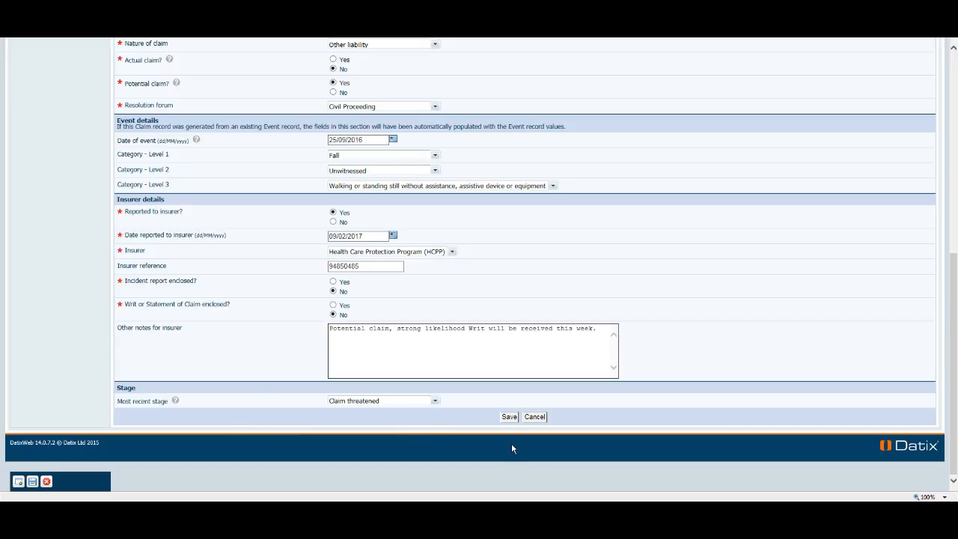
left_click(509, 417)
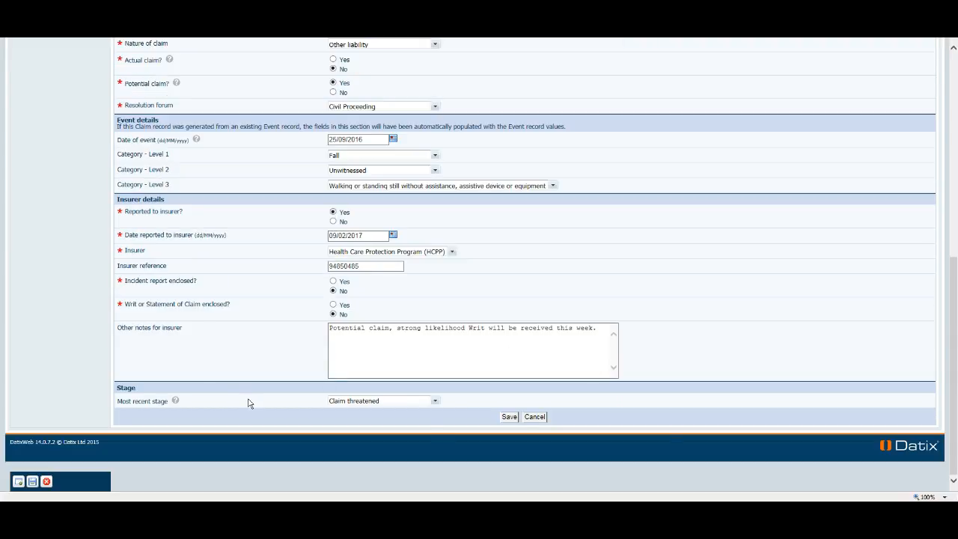
Step: Examine the available options for the claim's most recent stage without changing the selection
left_click(435, 402)
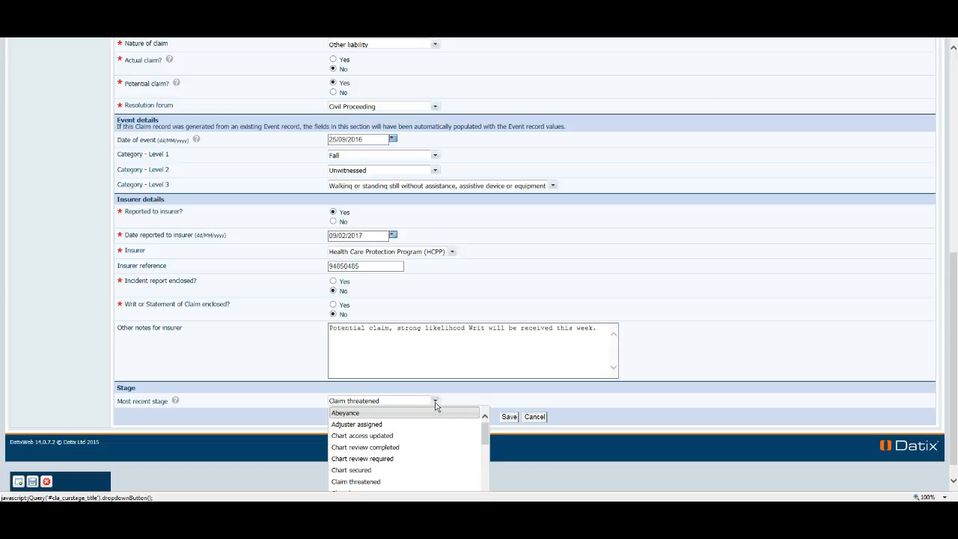
mouse_move(486, 430)
left_mouse_down()
mouse_move(487, 492)
mouse_move(484, 420)
left_mouse_up()
left_click(678, 336)
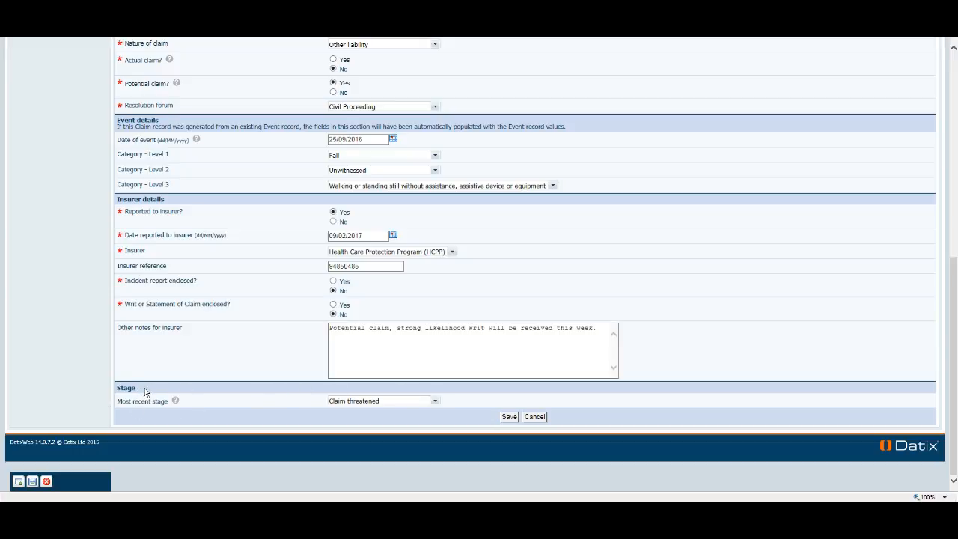
Step: Compare the stage history under Notes & review with the most recent stage field in the claim overview
scroll(146, 392, "up", 7)
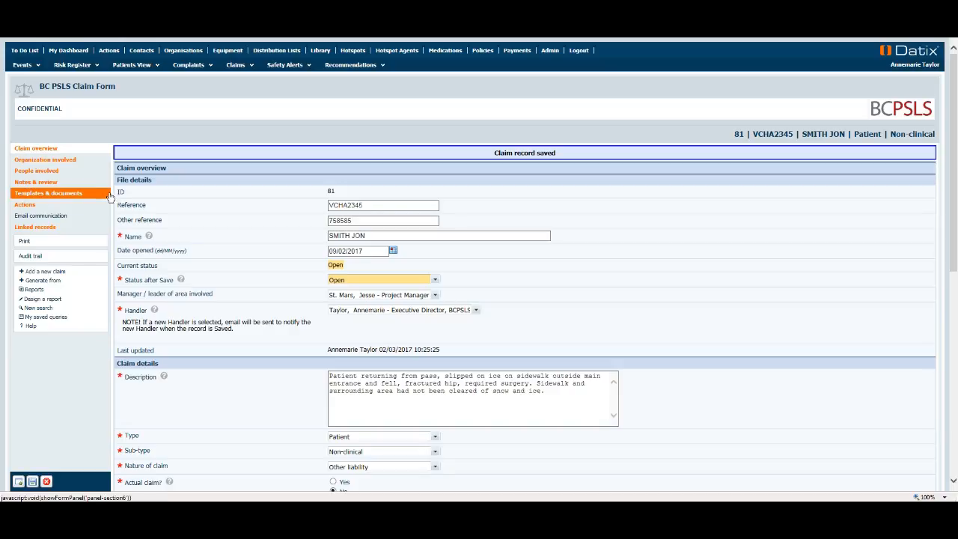
left_click(64, 184)
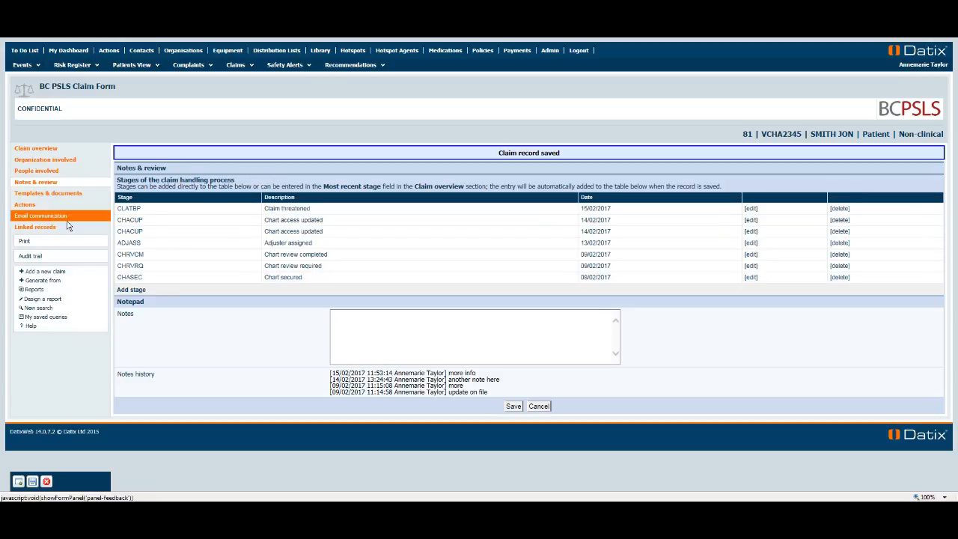
left_click(32, 155)
scroll(264, 402, "down", 10)
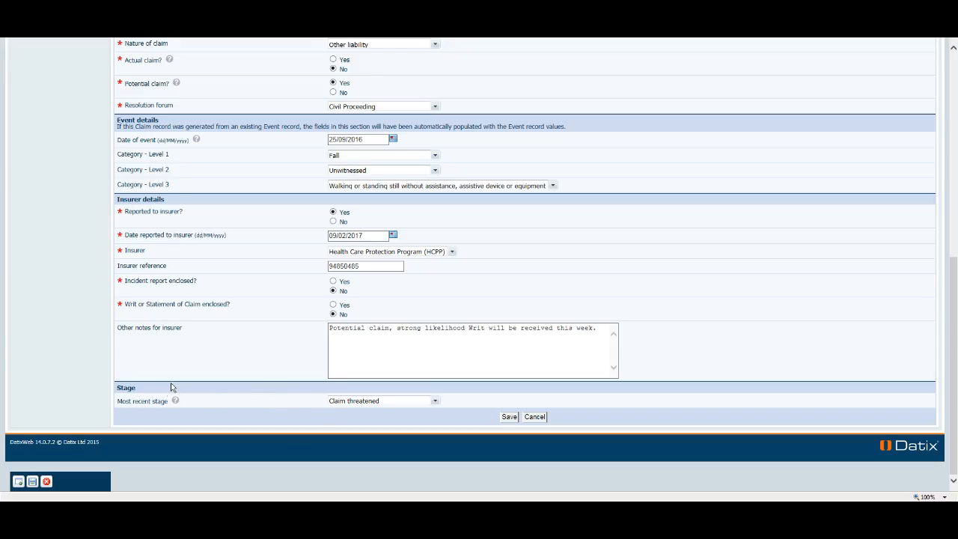
scroll(51, 320, "up", 8)
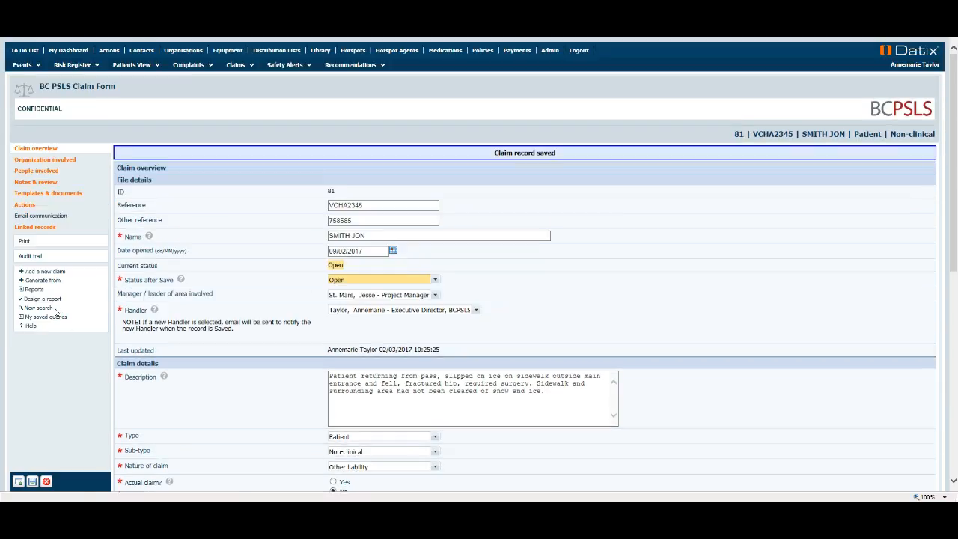
Step: Add a Chart access updated stage dated 01/03/2017 to the claim's stages of the handling process
left_click(32, 182)
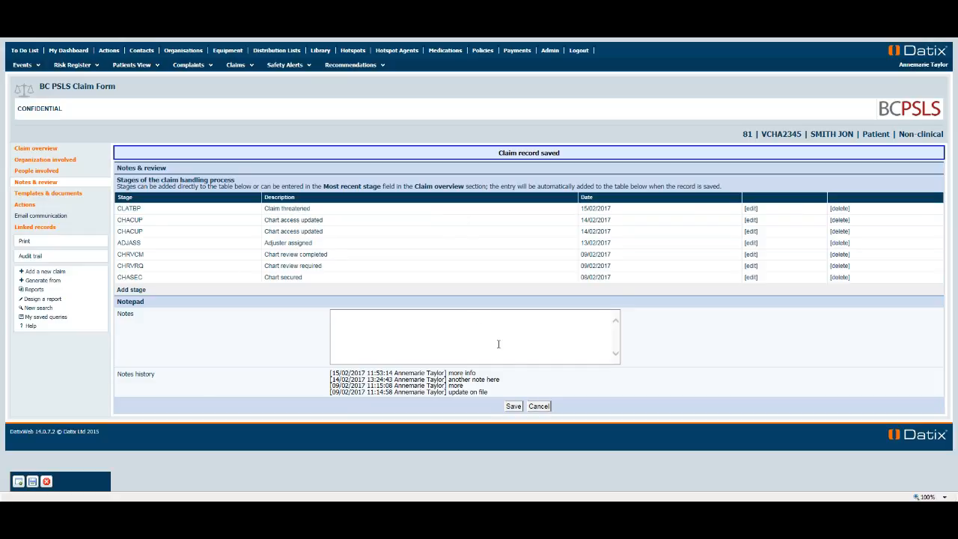
left_click(131, 290)
left_click(558, 257)
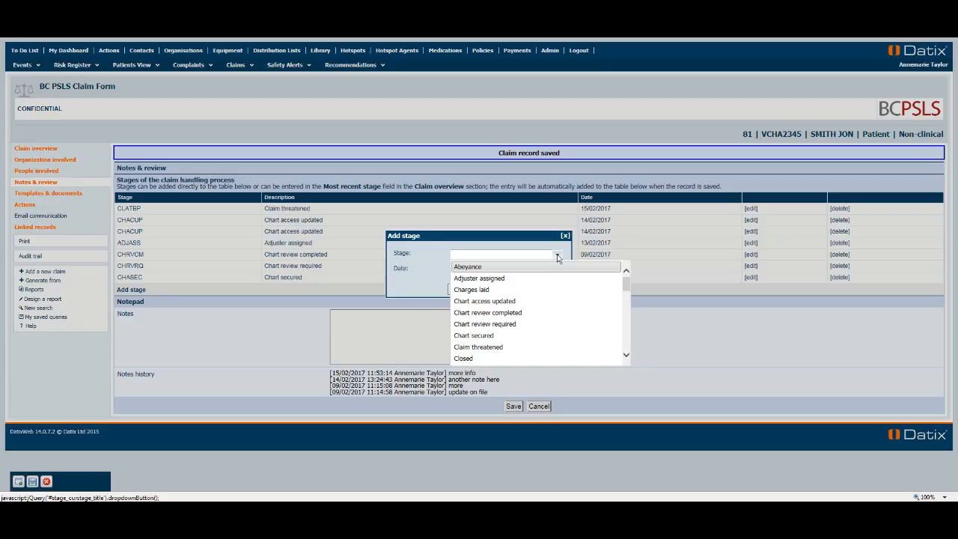
left_click(487, 301)
left_click(515, 269)
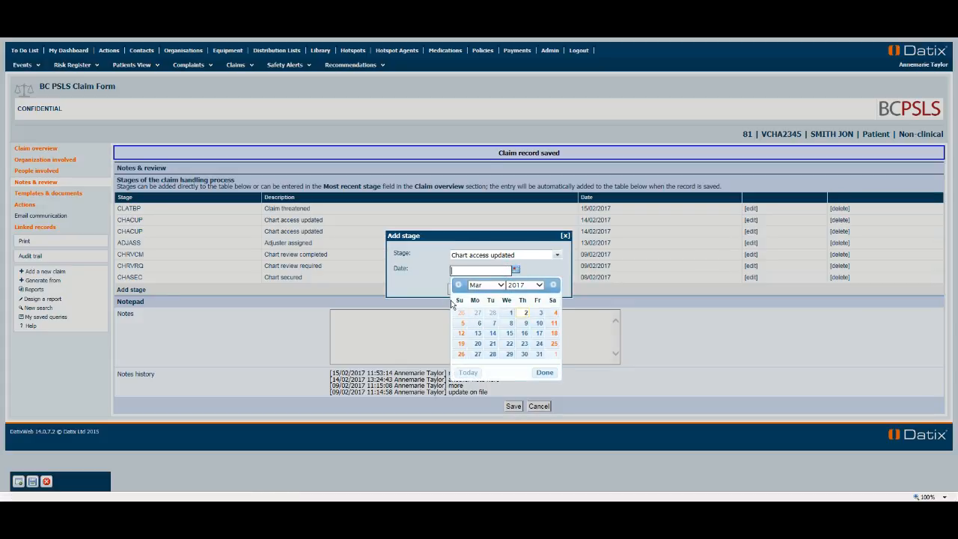
left_click(511, 312)
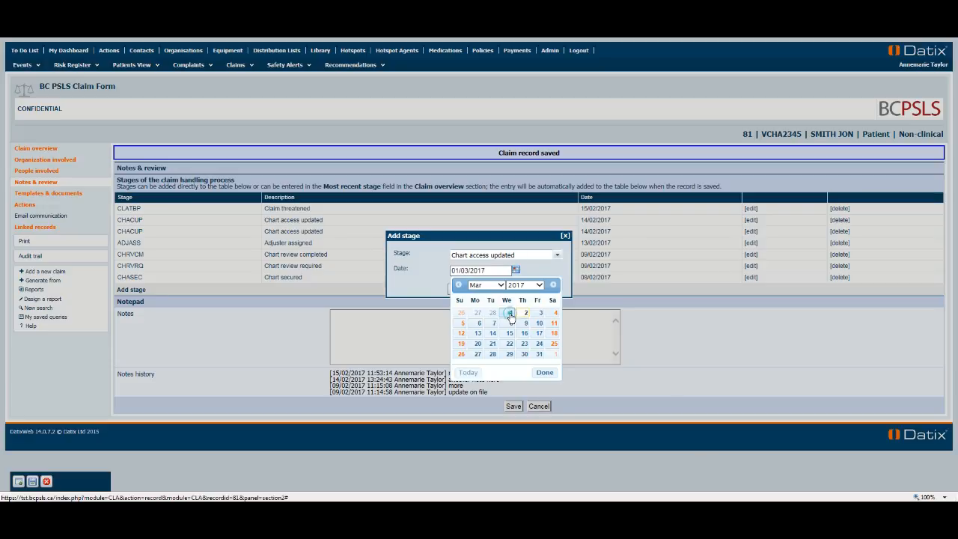
left_click(458, 289)
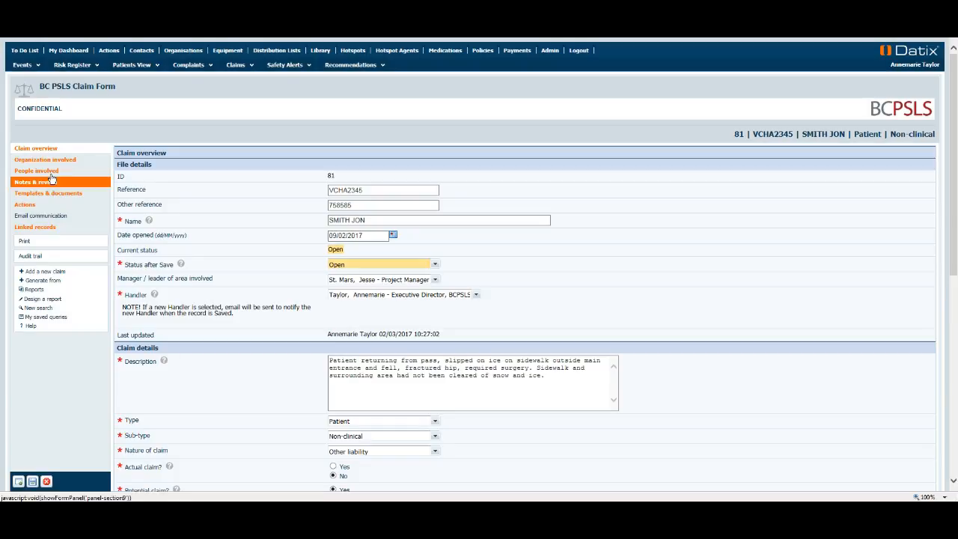
Step: Add the note "update" to the claim's notepad in Notes & review and save the record
left_click(42, 188)
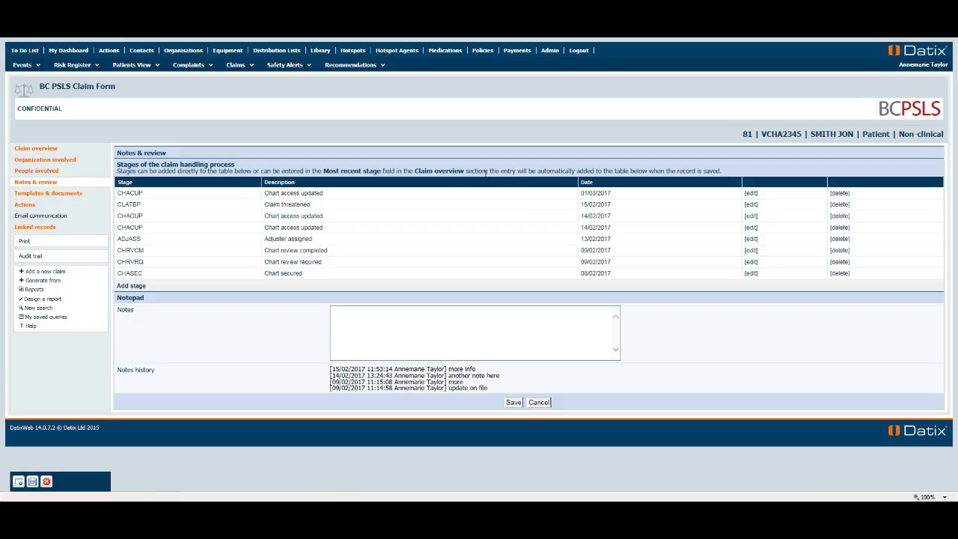
left_click(373, 336)
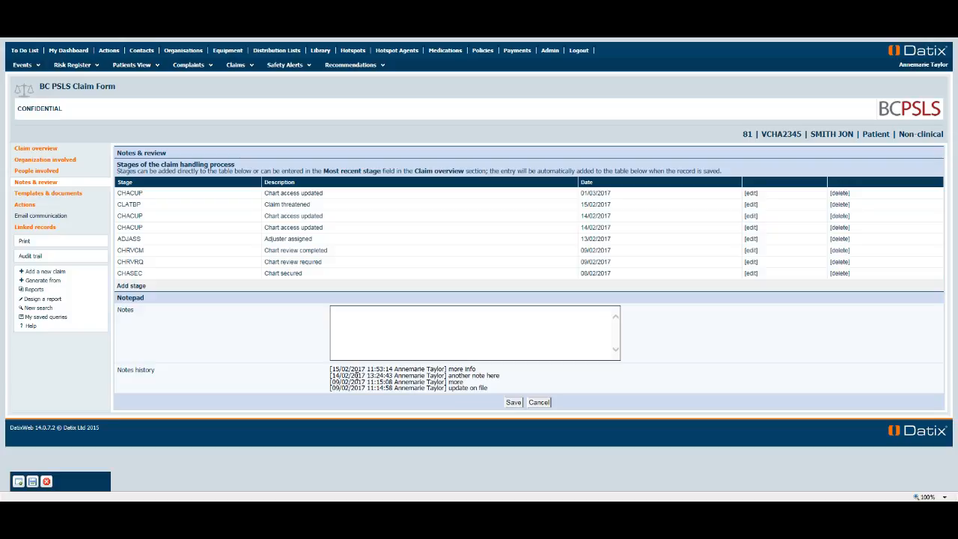
type("update")
left_click(514, 403)
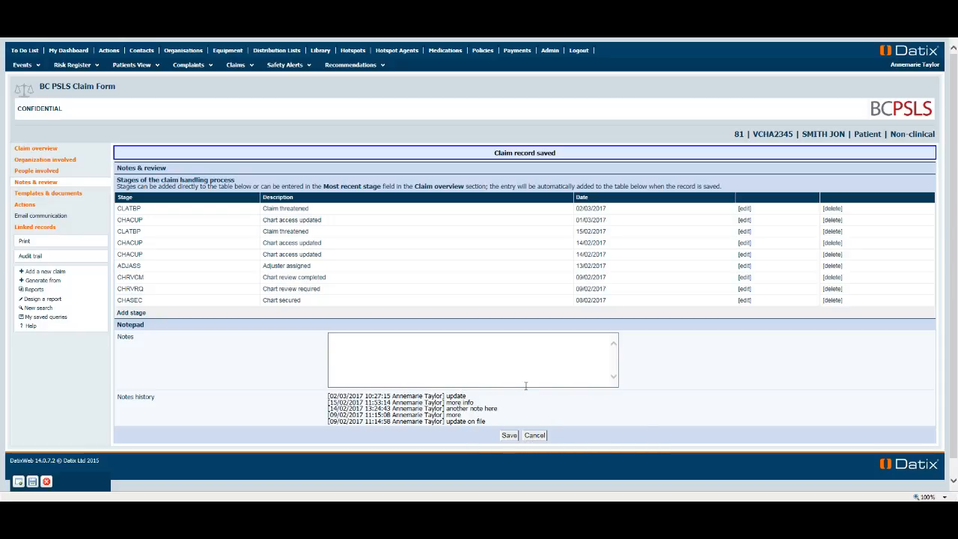
Step: Review the claim's organization details and the people involved in it
left_click(57, 160)
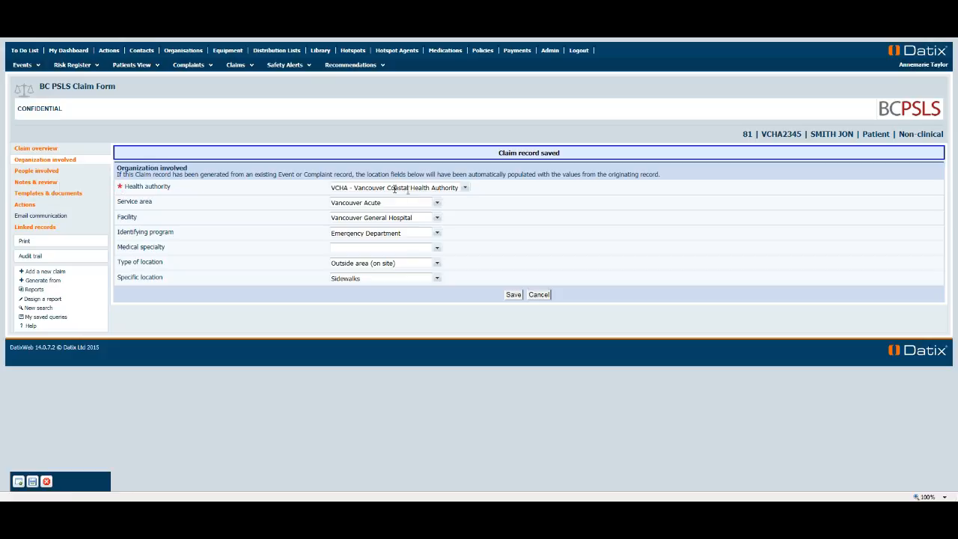
left_click(67, 172)
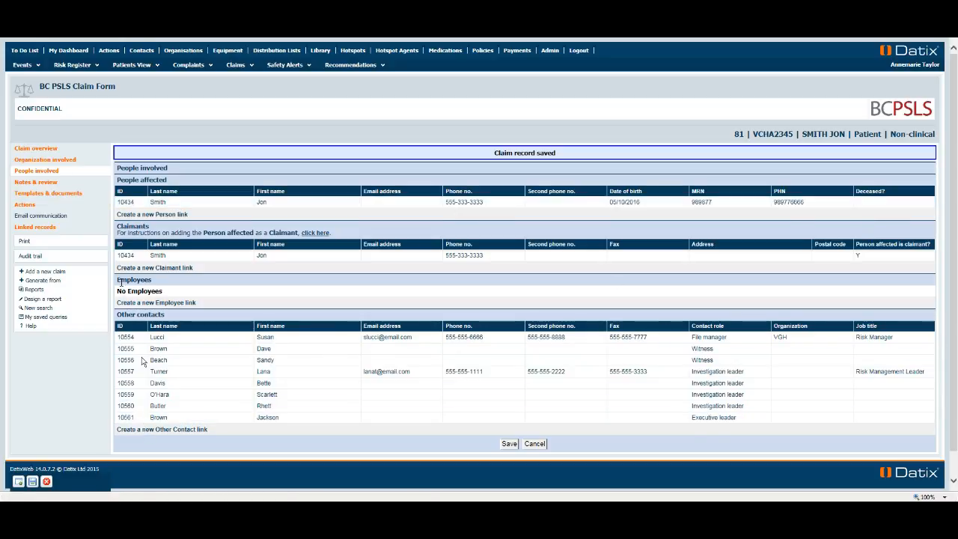
Step: Start a new claimant link, enter the claimant's first and last name, and check for matching contacts
left_click(138, 269)
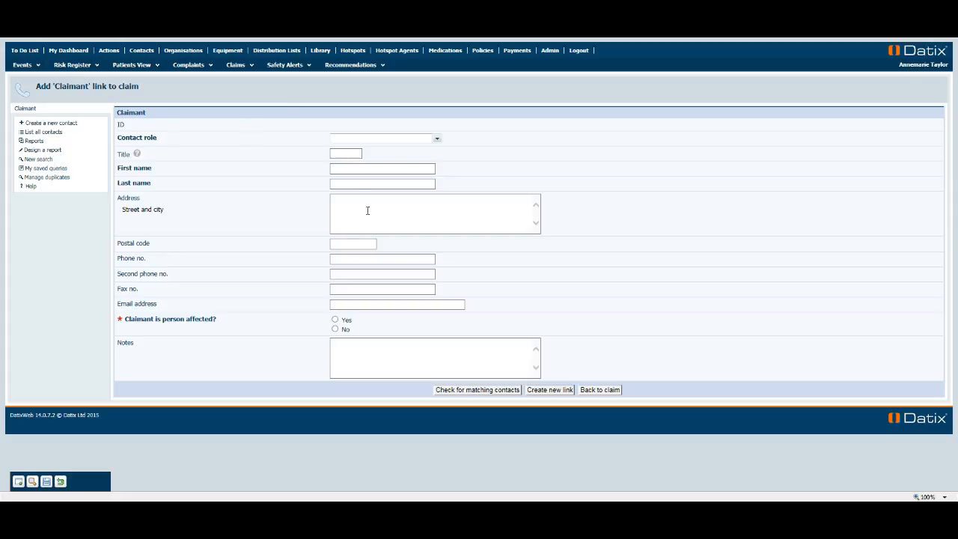
left_click(347, 169)
left_click(367, 183)
left_click(466, 391)
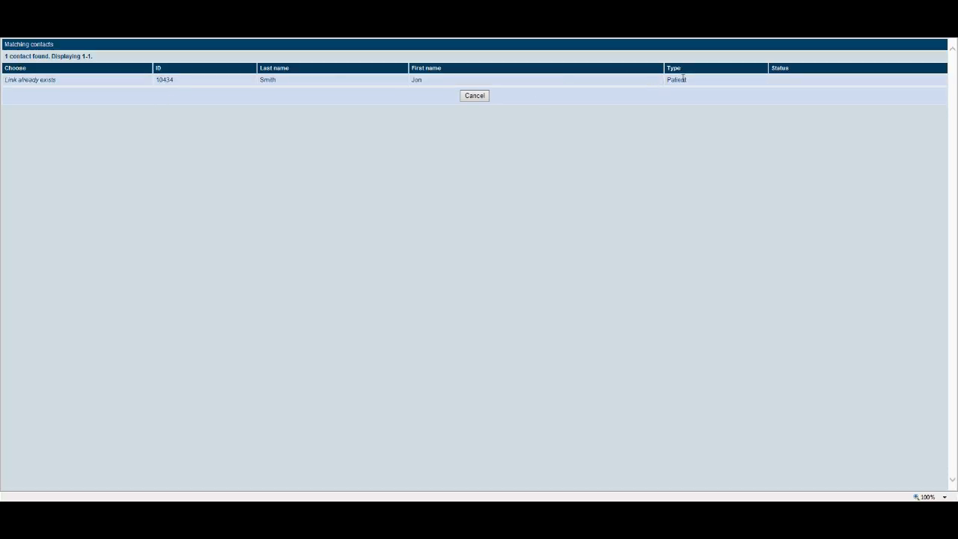
left_click(479, 97)
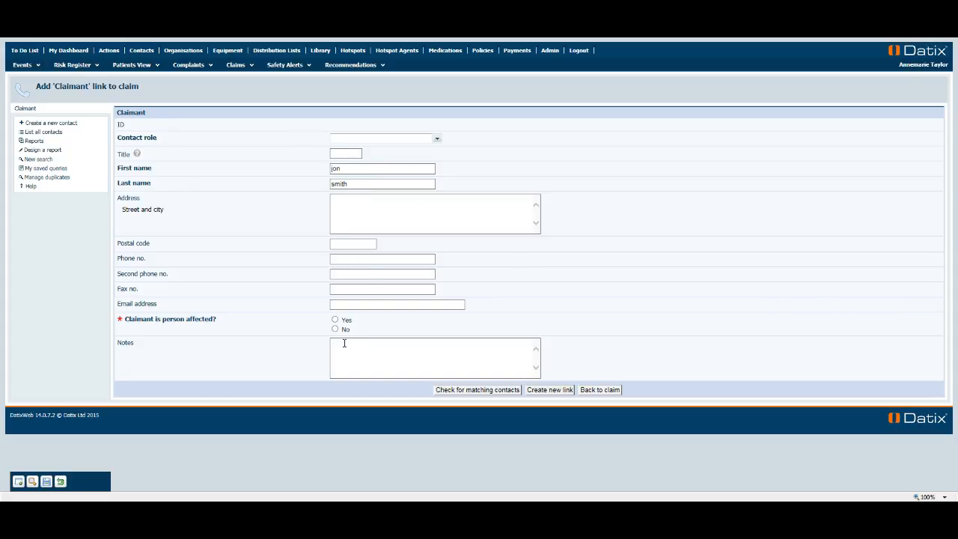
Step: Set the contact role to Claimant and Claimant is person affected to Yes, and return to the claim without creating the link
left_click(437, 142)
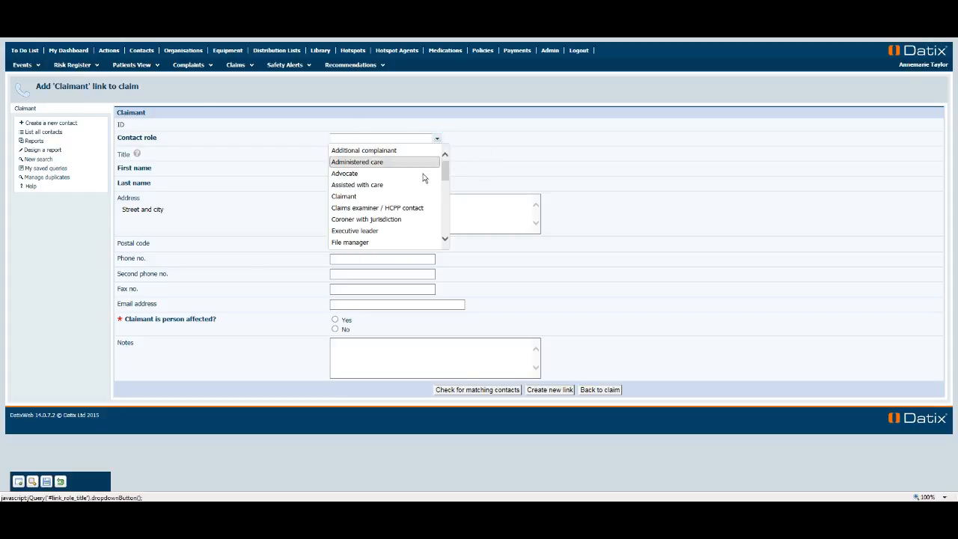
left_click(404, 196)
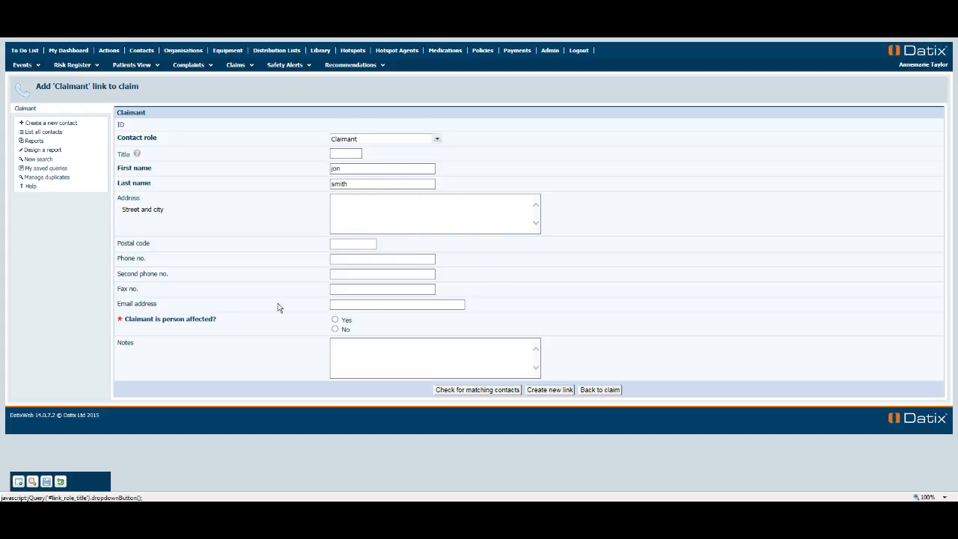
left_click(335, 319)
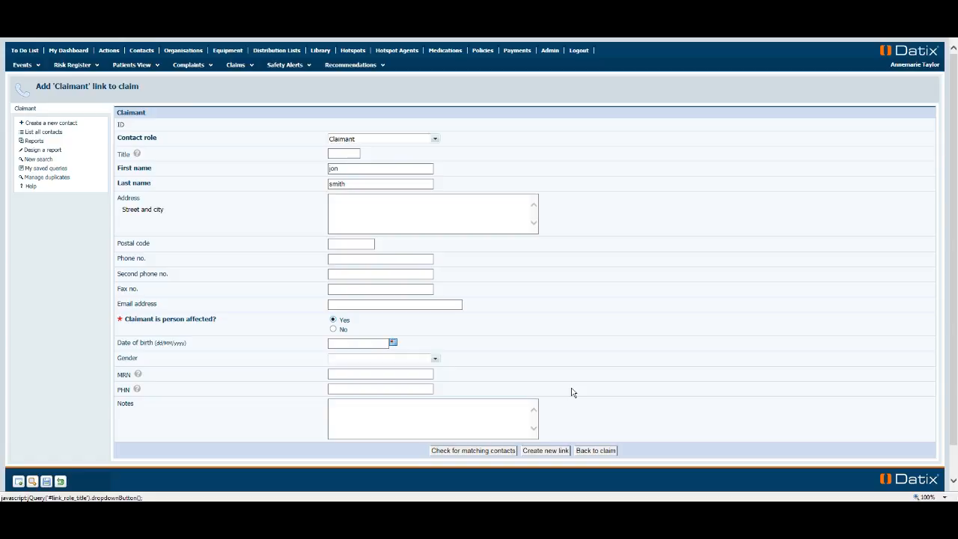
left_click(603, 452)
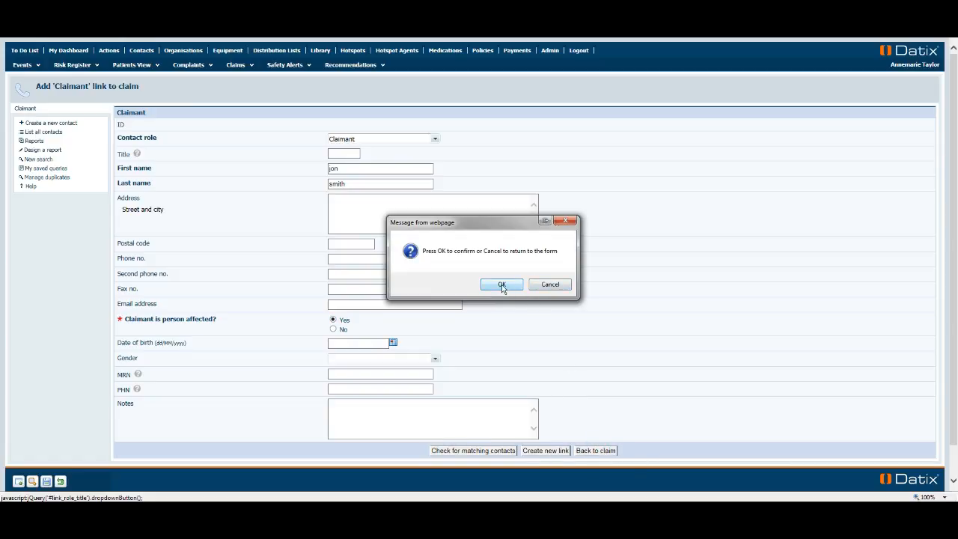
left_click(501, 285)
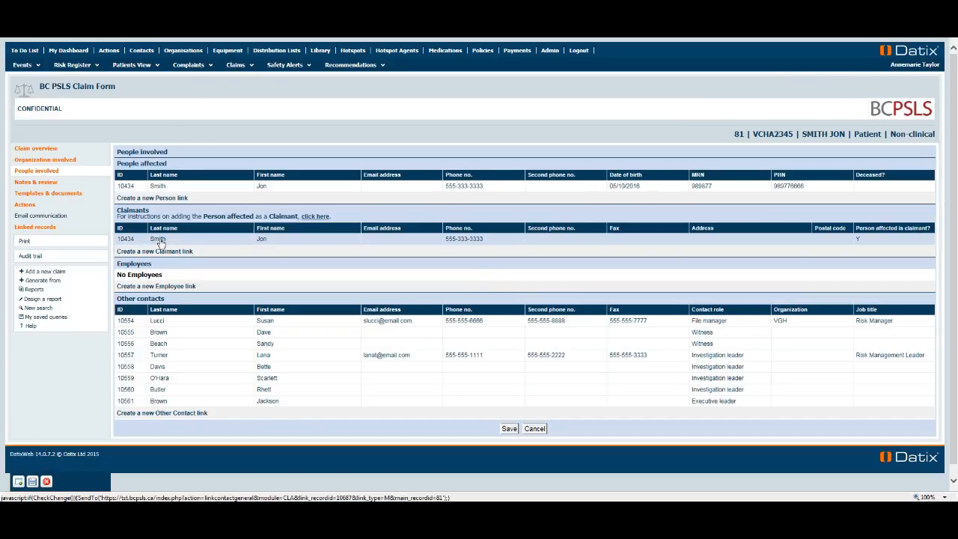
Step: Open the existing claimant's contact record and examine its details and its linked events, complaints and claims
left_click(159, 240)
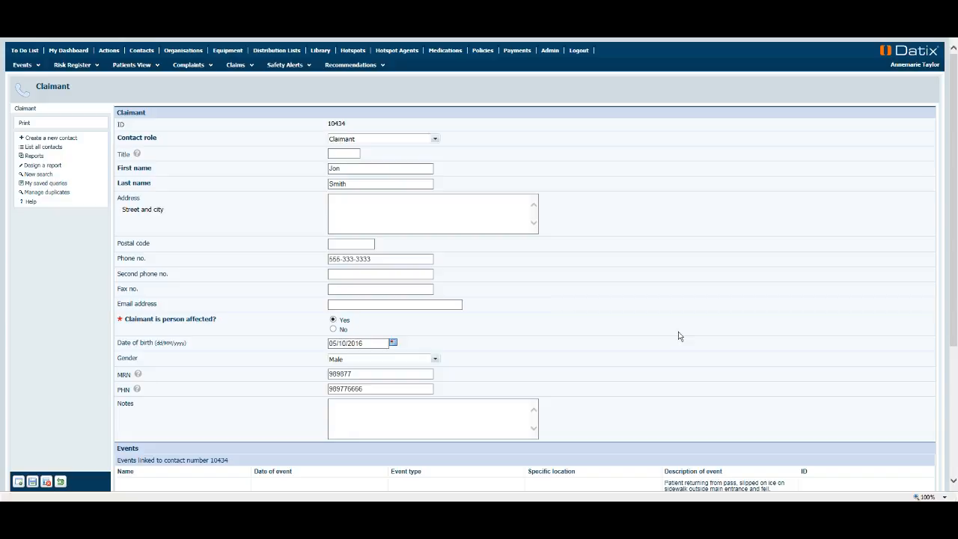
scroll(678, 336, "down", 2)
scroll(346, 346, "down", 3)
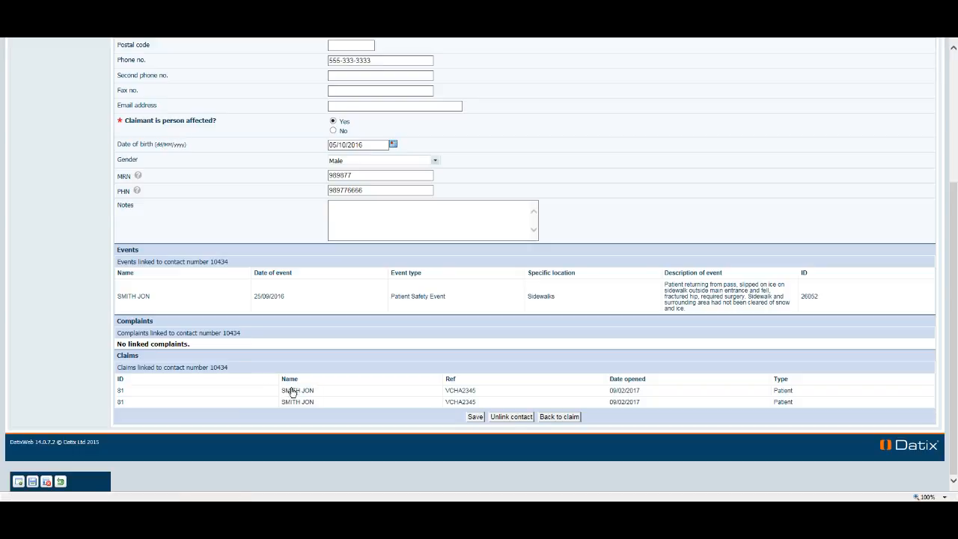
Step: Return from the claimant's contact record to the claim and open the instructions on adding the person affected as a claimant
scroll(493, 399, "up", 4)
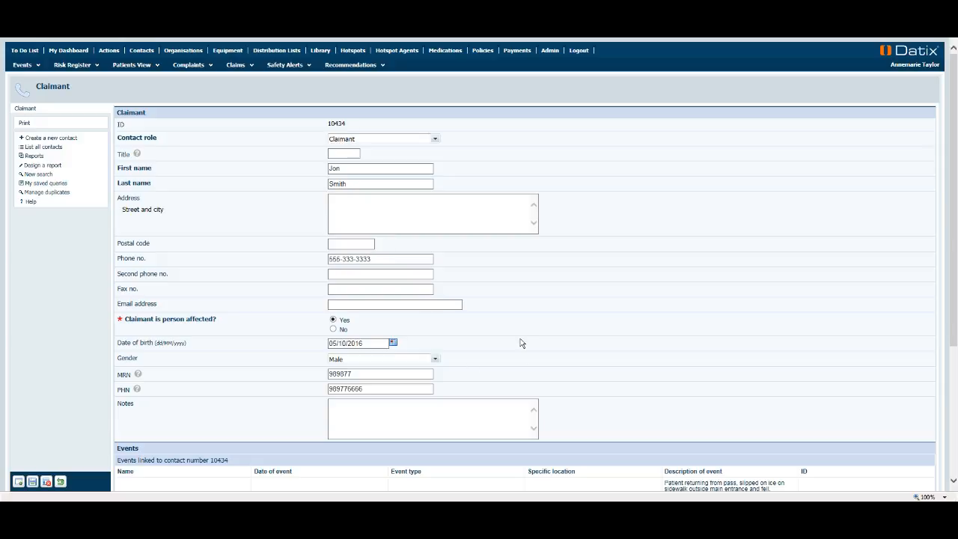
scroll(538, 343, "down", 3)
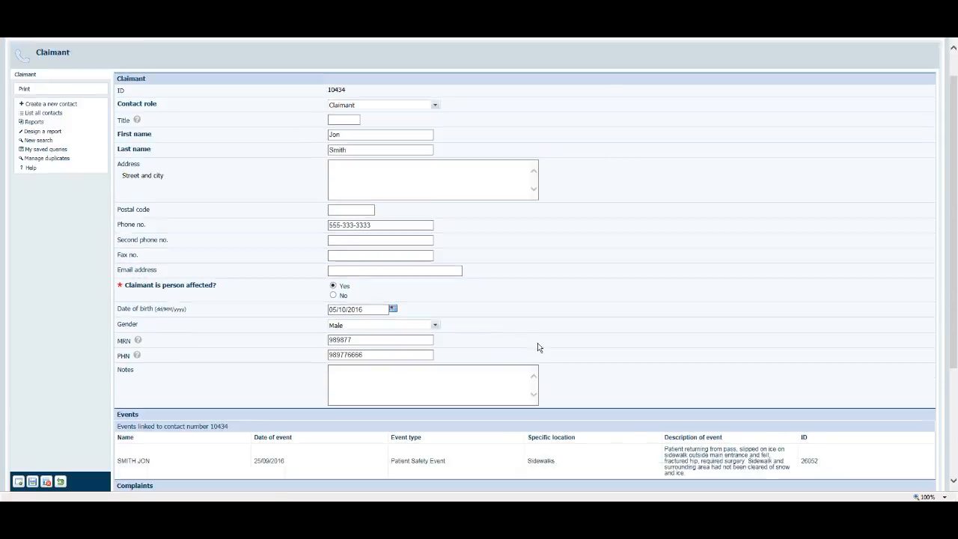
left_click(559, 417)
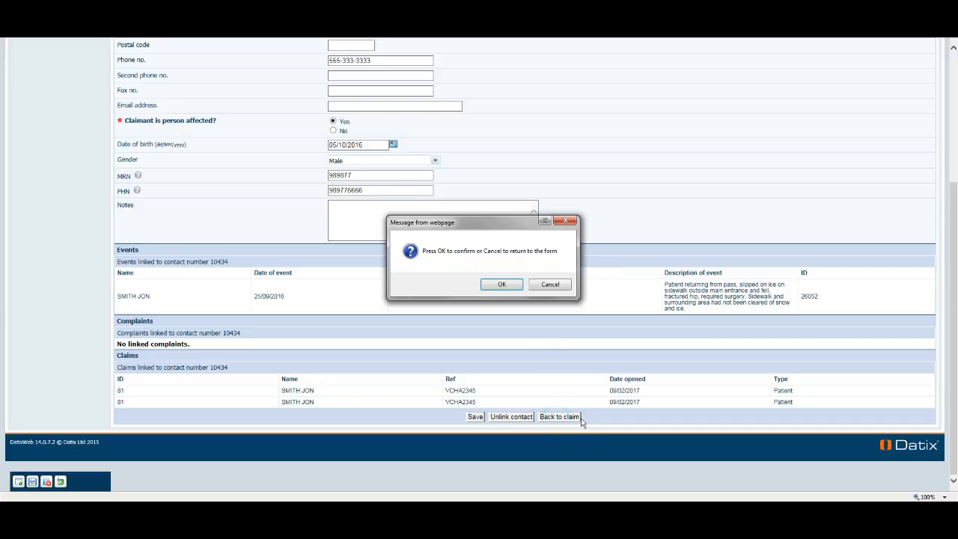
left_click(521, 286)
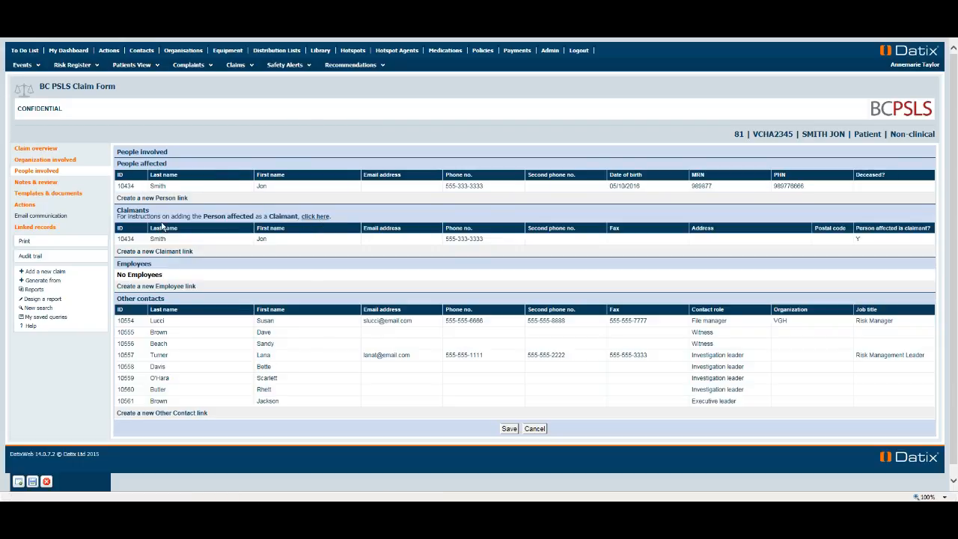
left_click(314, 217)
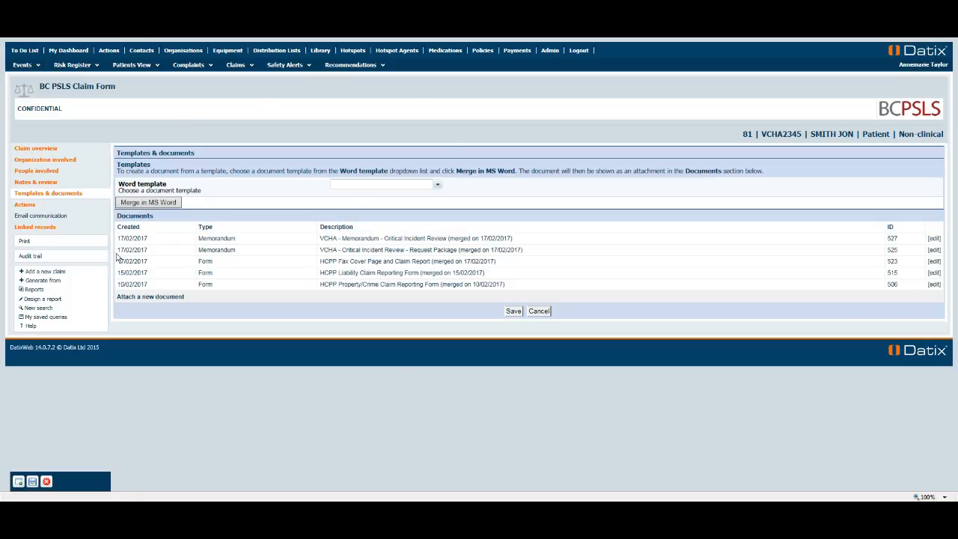
Step: Merge the Claim Overview template into a Word document for the claimant contact
left_click(438, 185)
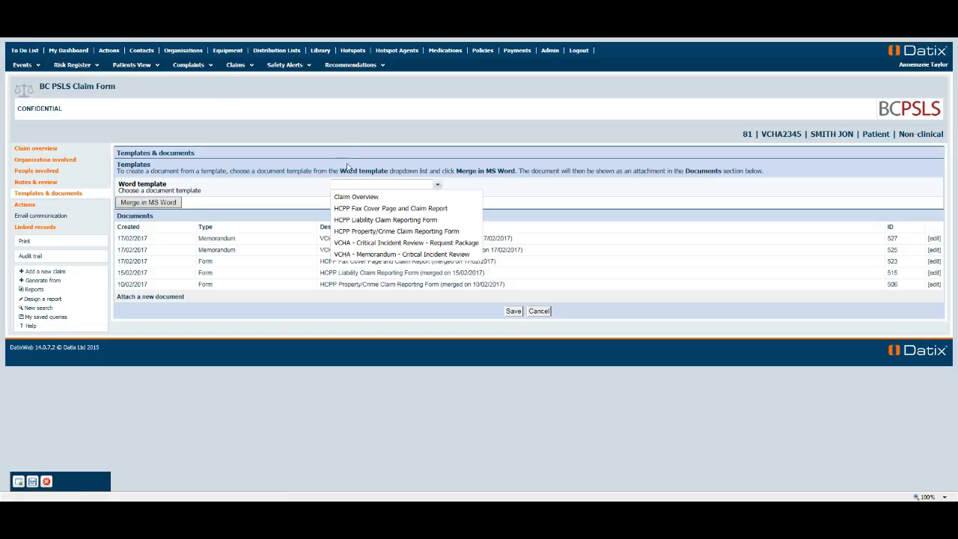
left_click(360, 197)
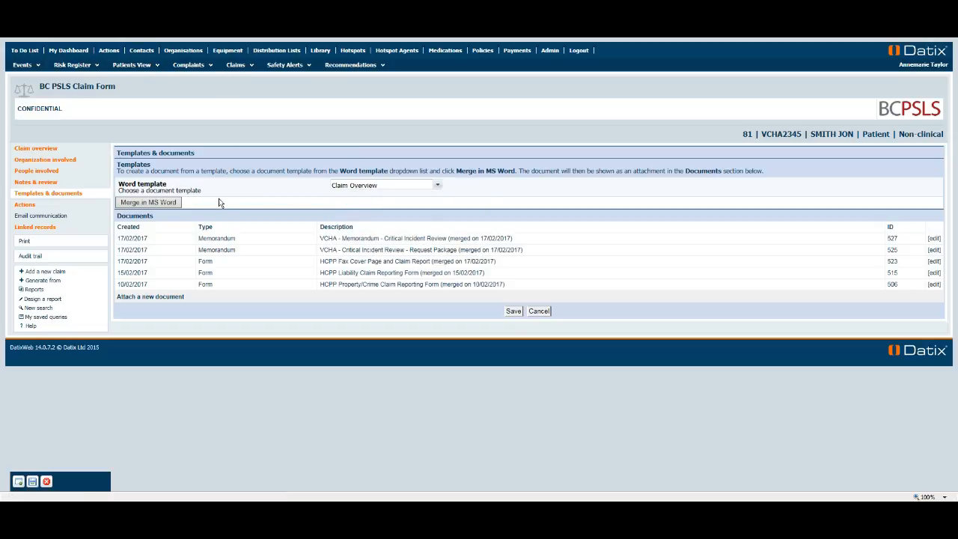
left_click(143, 203)
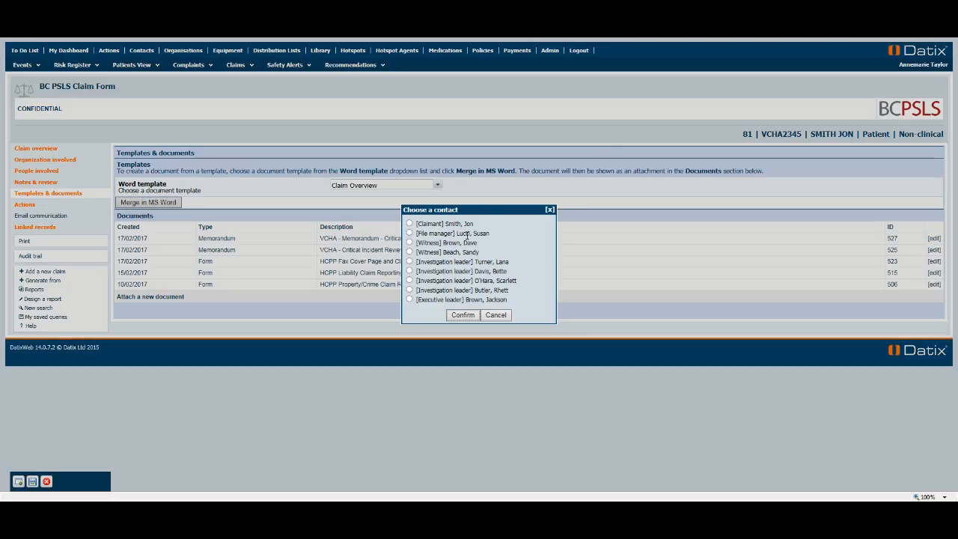
left_click(410, 223)
left_click(463, 314)
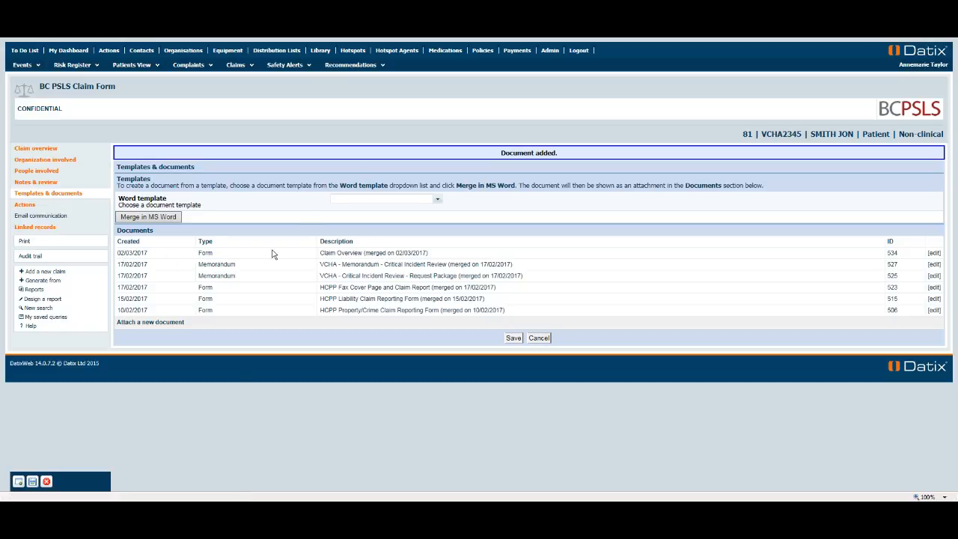
Step: Open the merged Claim Overview document in Word and read through its claim details and notes
left_click(347, 254)
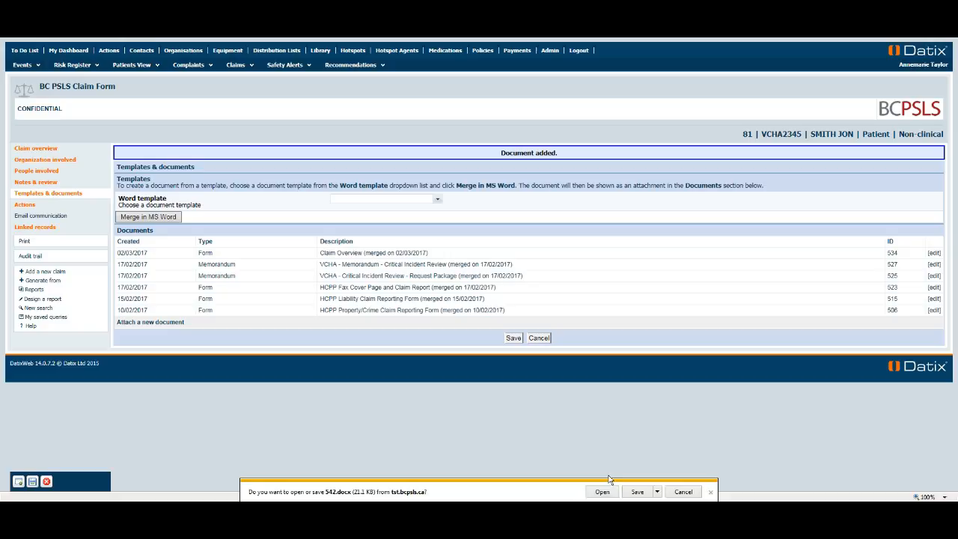
left_click(602, 492)
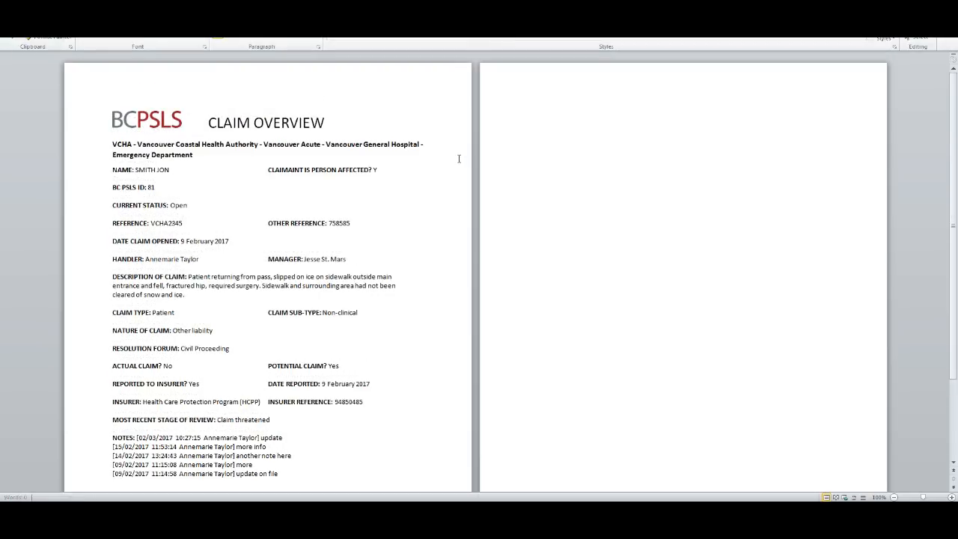
scroll(372, 292, "down", 1)
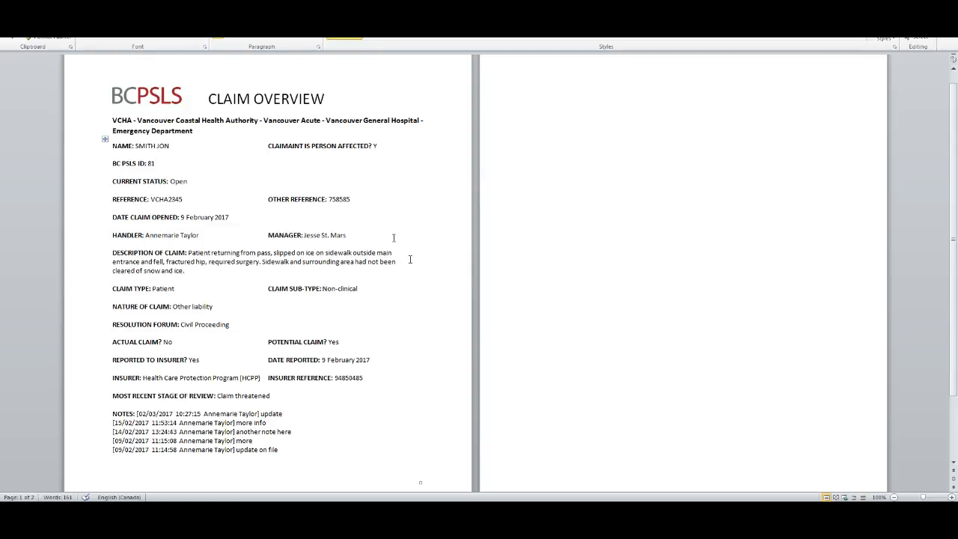
scroll(316, 385, "down", 5)
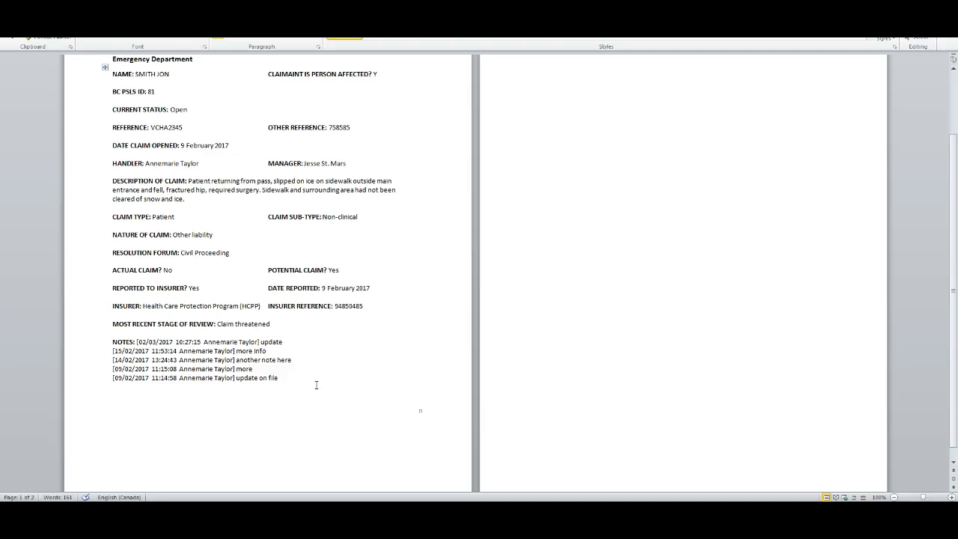
scroll(316, 385, "up", 4)
scroll(316, 385, "up", 1)
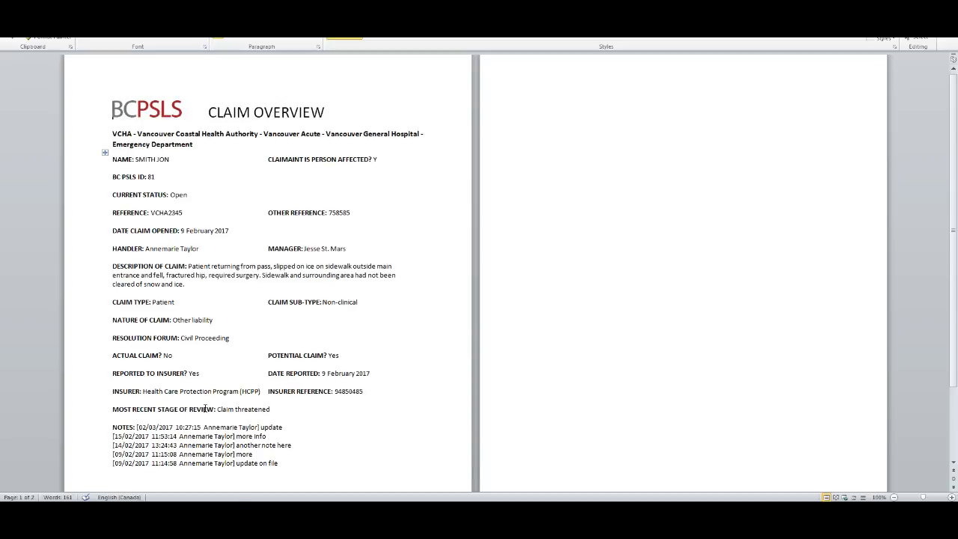
scroll(205, 408, "up", 1)
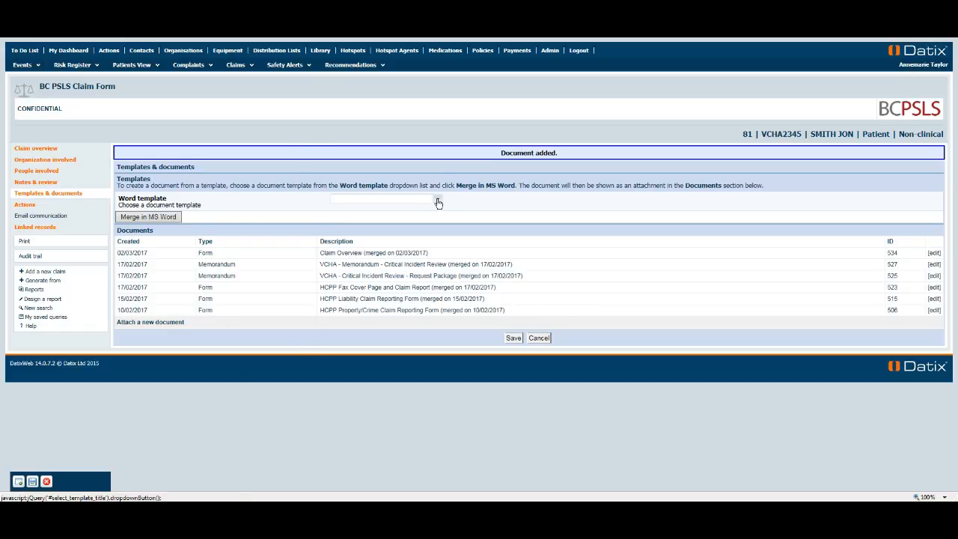
Step: Merge the HCPP Liability Claim Reporting Form template into a Word document for the claim
left_click(438, 202)
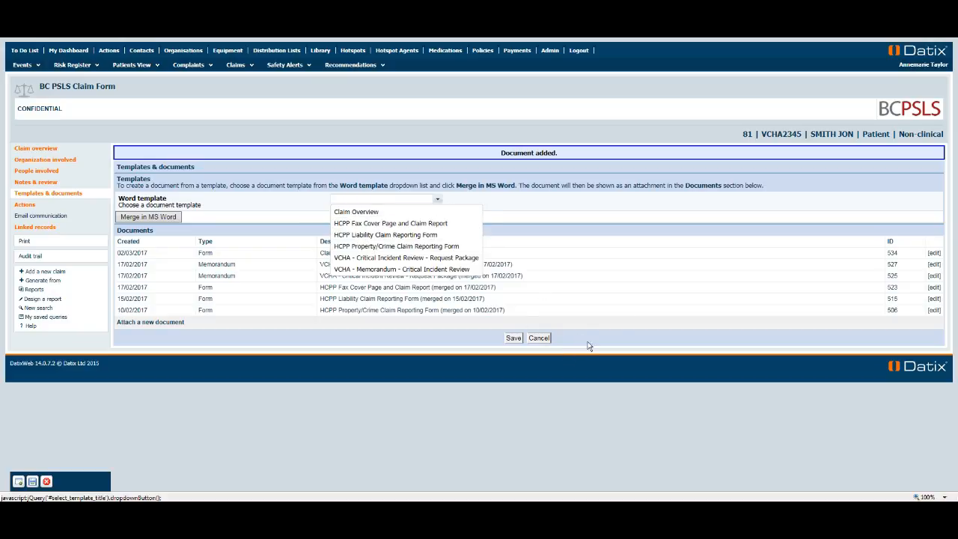
left_click(363, 236)
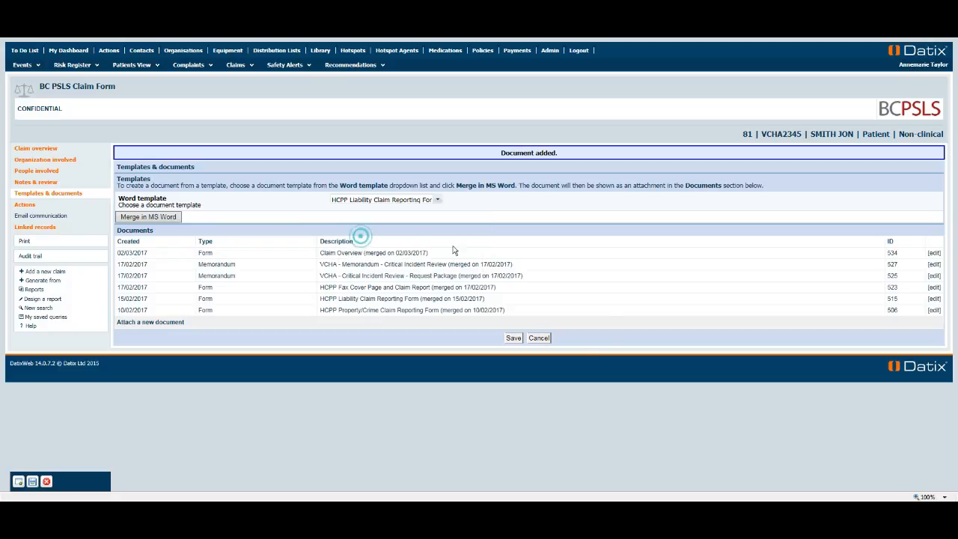
left_click(148, 216)
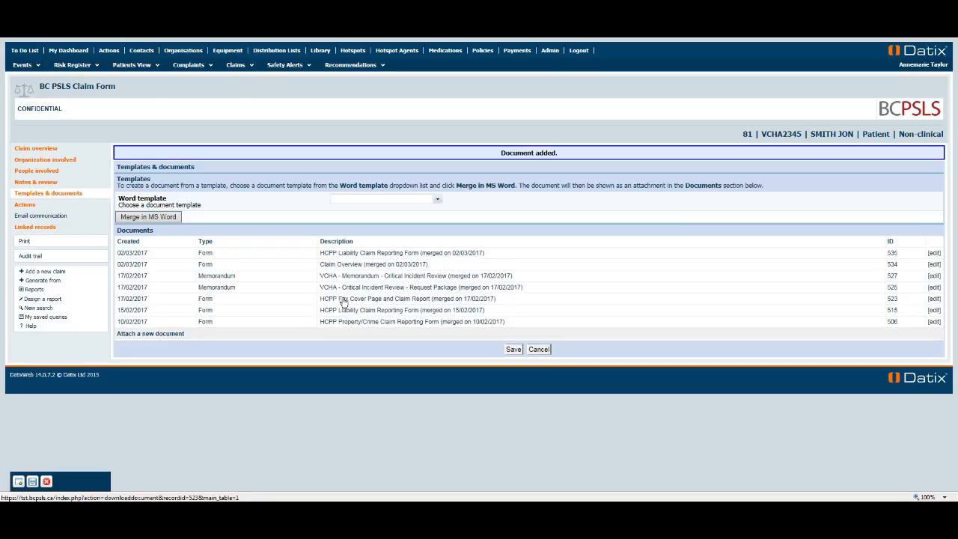
Step: Open the newly merged HCPP Liability Claim Reporting Form in Word, read through it, and close it
left_click(359, 253)
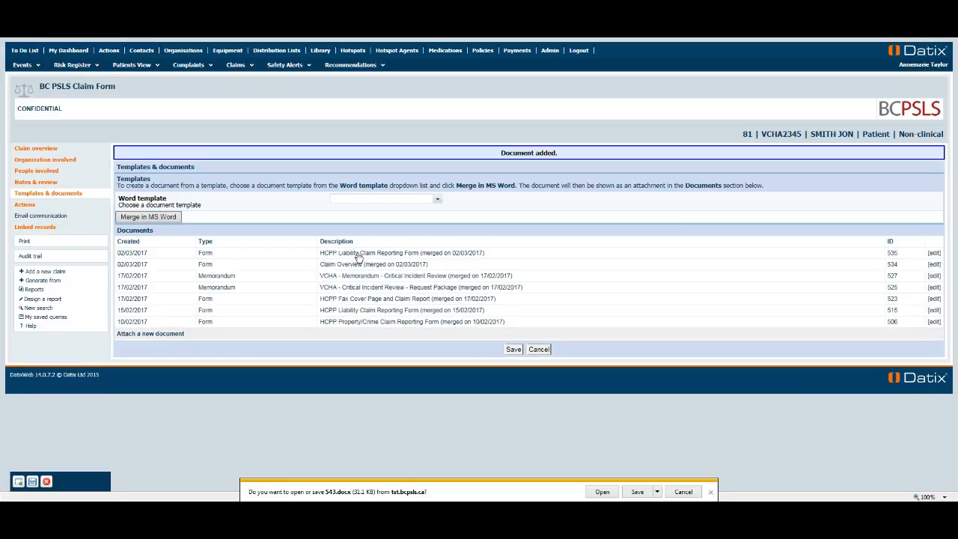
left_click(603, 492)
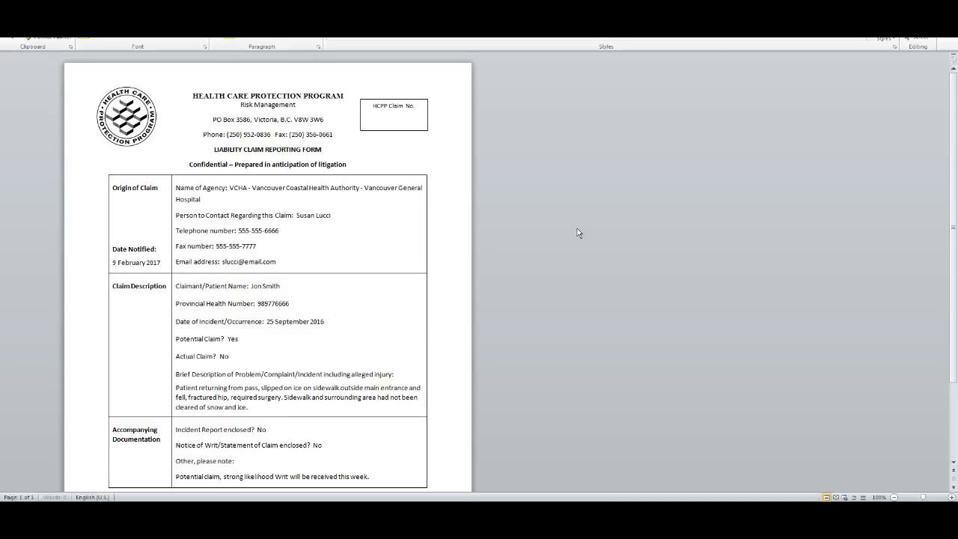
scroll(577, 228, "down", 2)
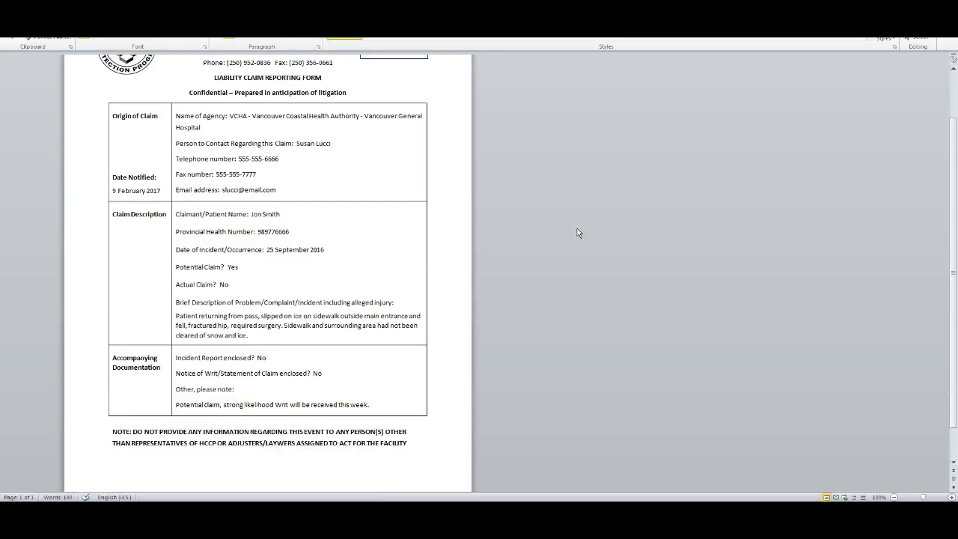
scroll(577, 232, "down", 1)
scroll(577, 232, "up", 3)
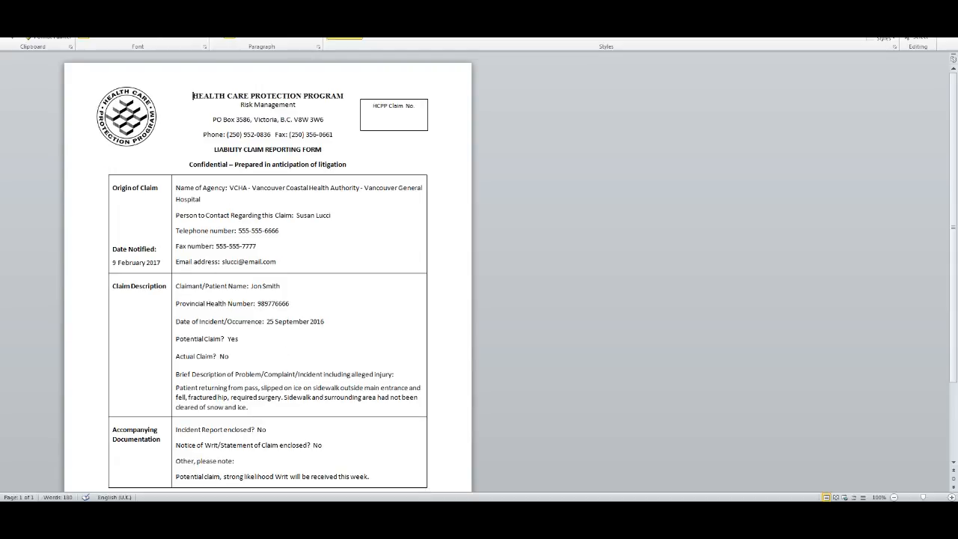
key("alt+F4")
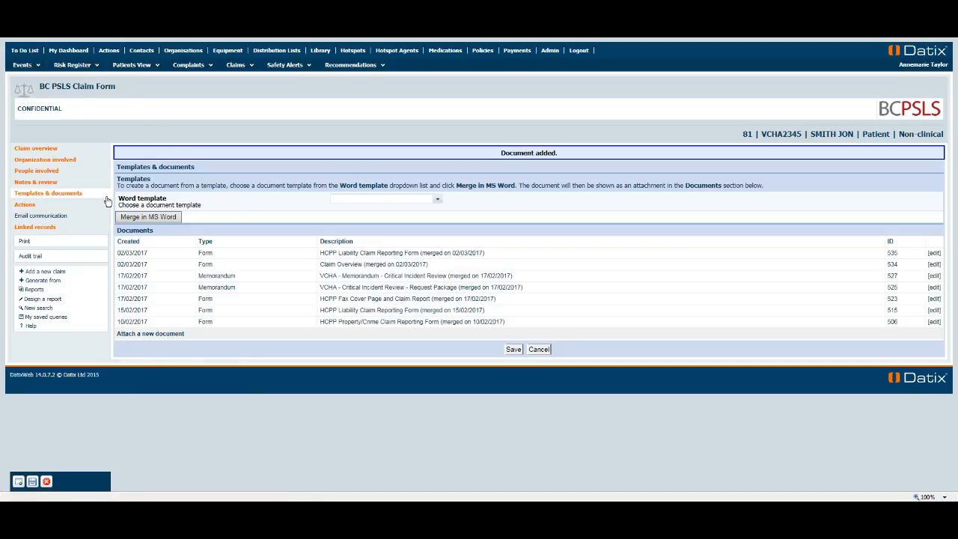
Step: Review the claim's actions and its email communication form, and return to the templates and documents
left_click(25, 205)
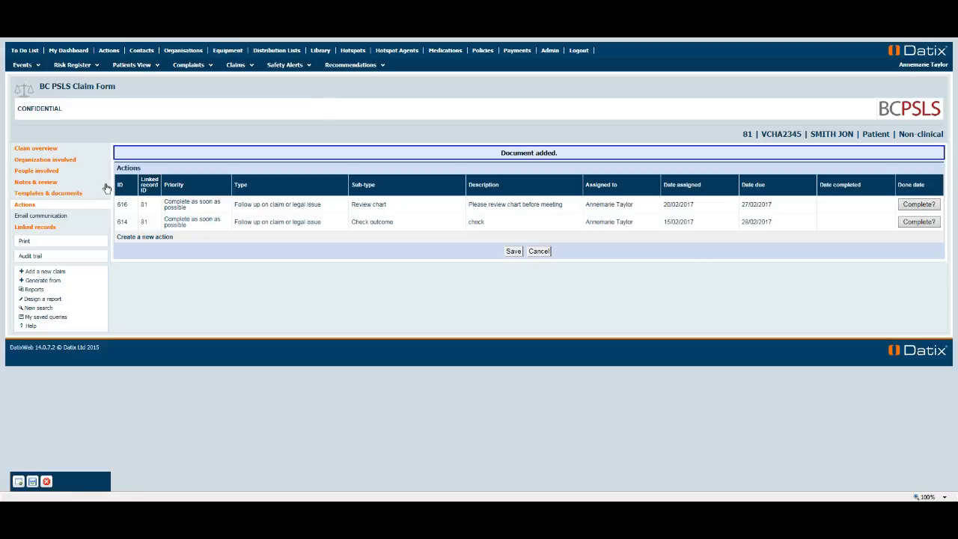
left_click(53, 216)
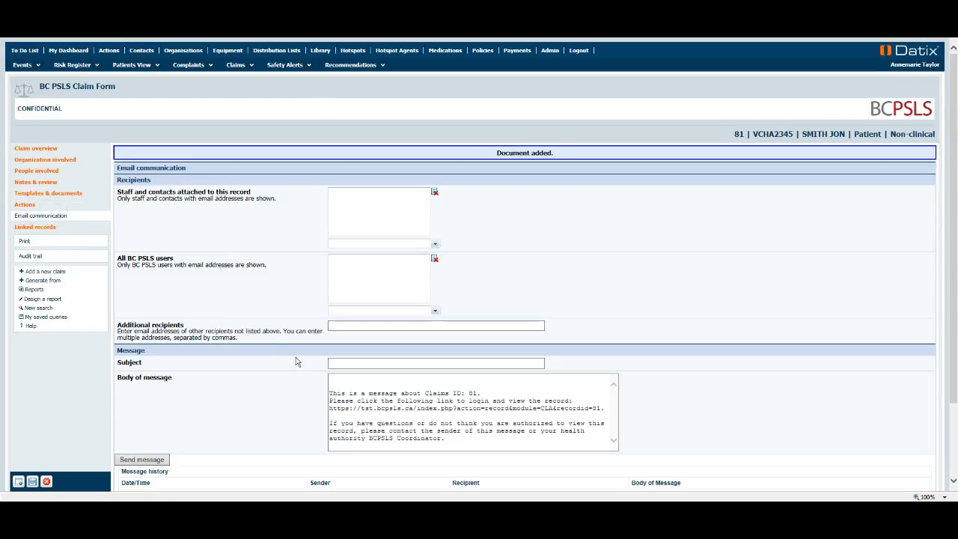
scroll(296, 362, "down", 2)
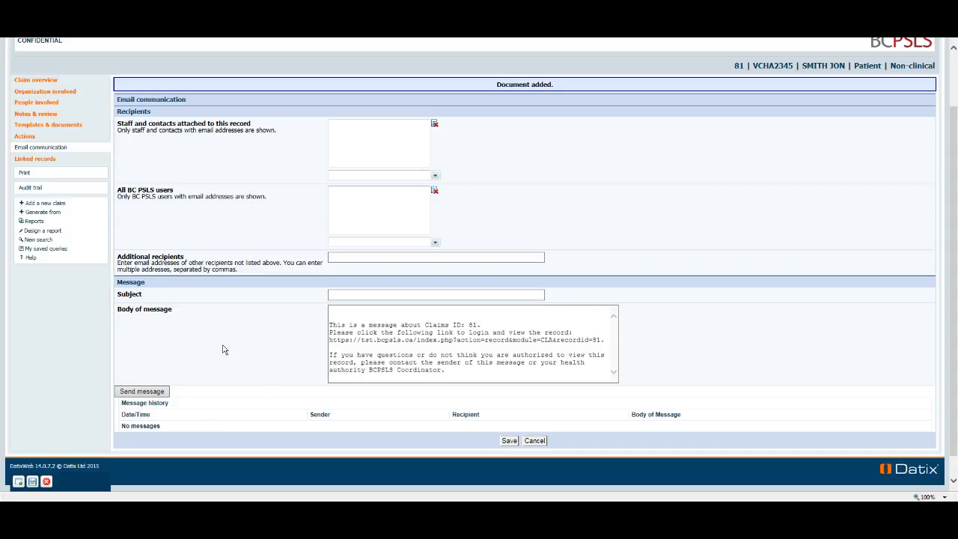
left_click(38, 130)
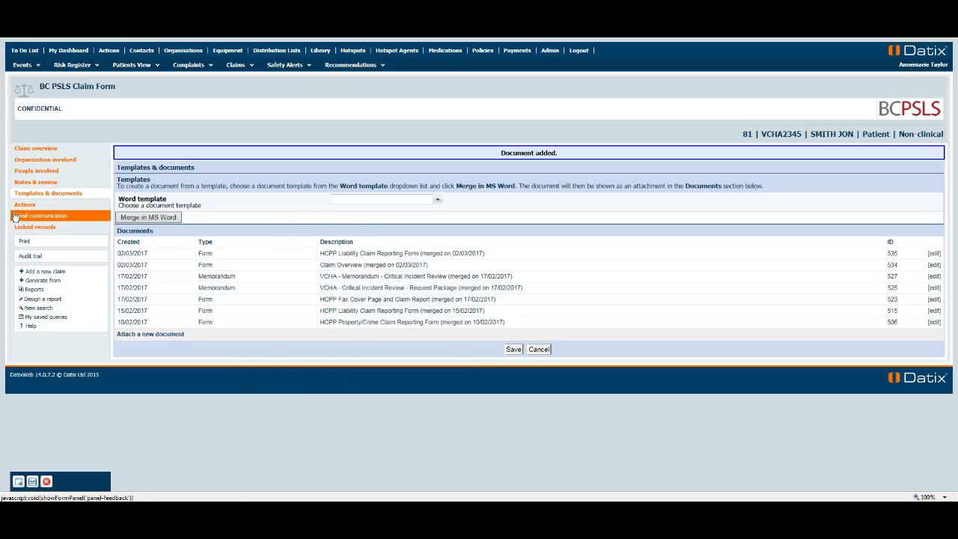
Step: Examine the recipient options for emailing about the claim, including attached staff and additional recipients, and open the linked records
left_click(40, 216)
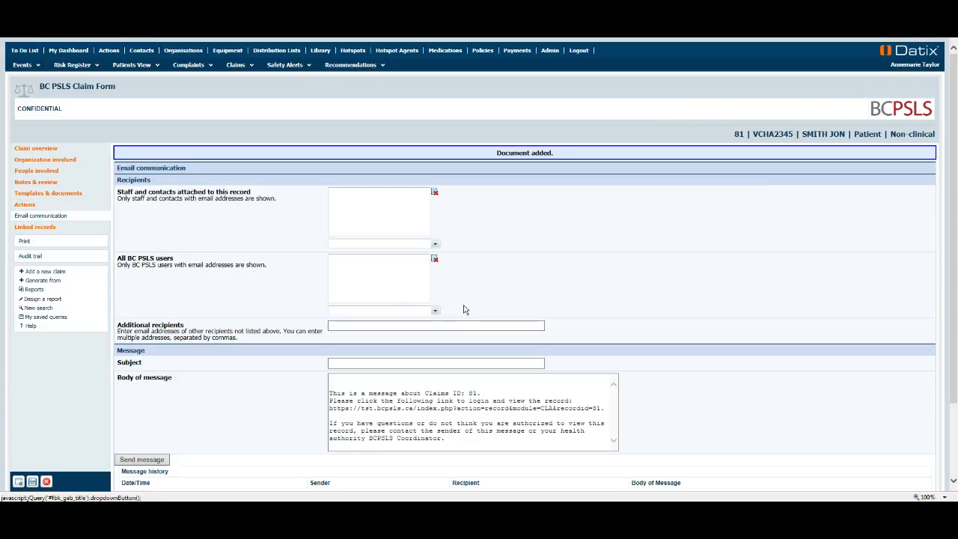
scroll(510, 253, "down", 2)
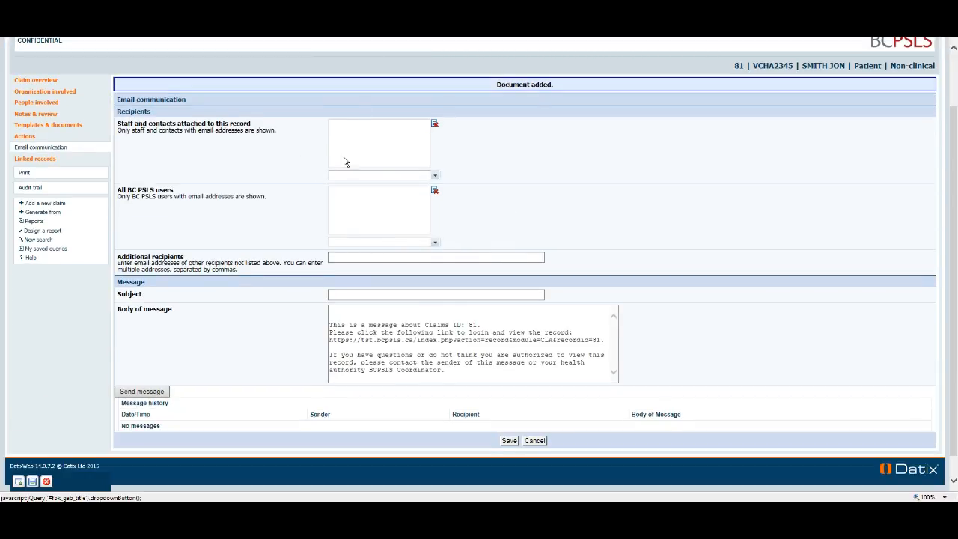
left_click(435, 177)
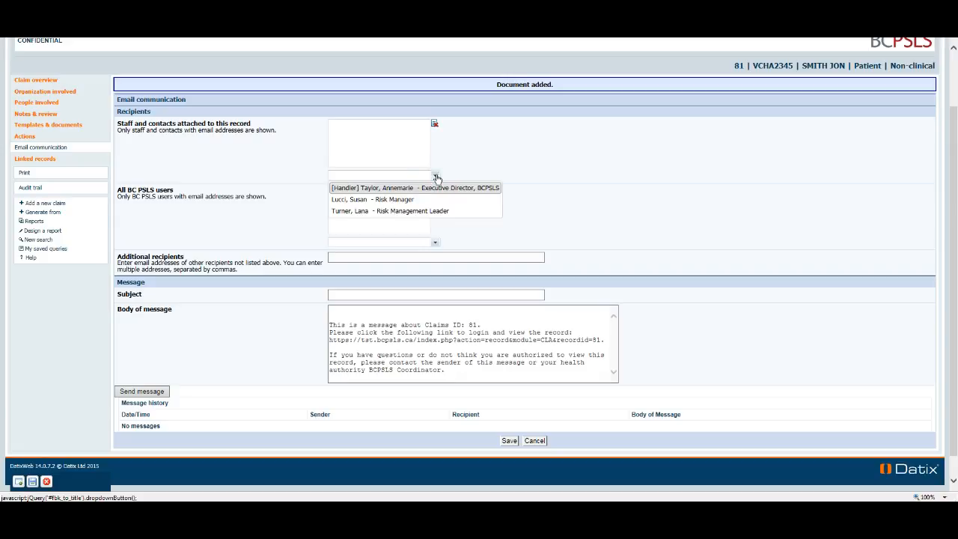
left_click(595, 176)
left_click(622, 219)
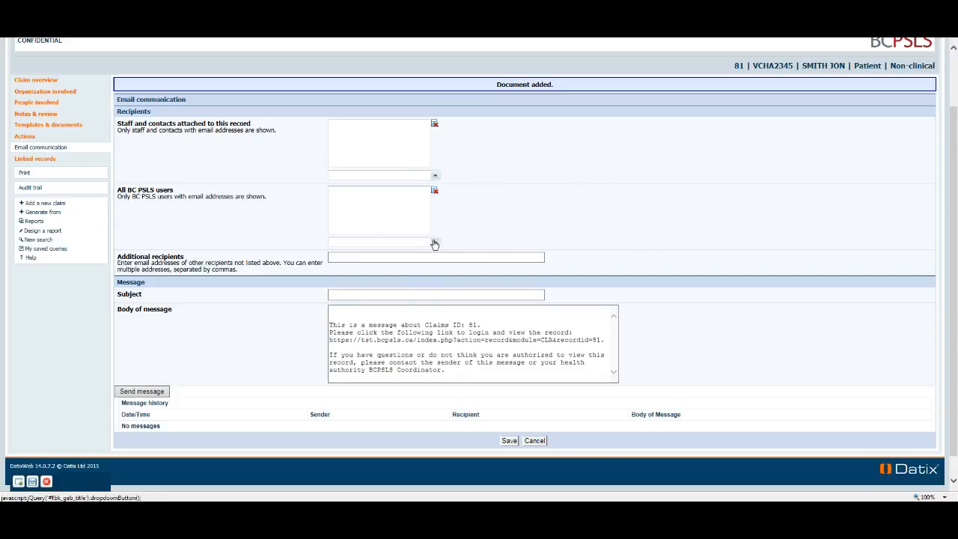
left_click(379, 256)
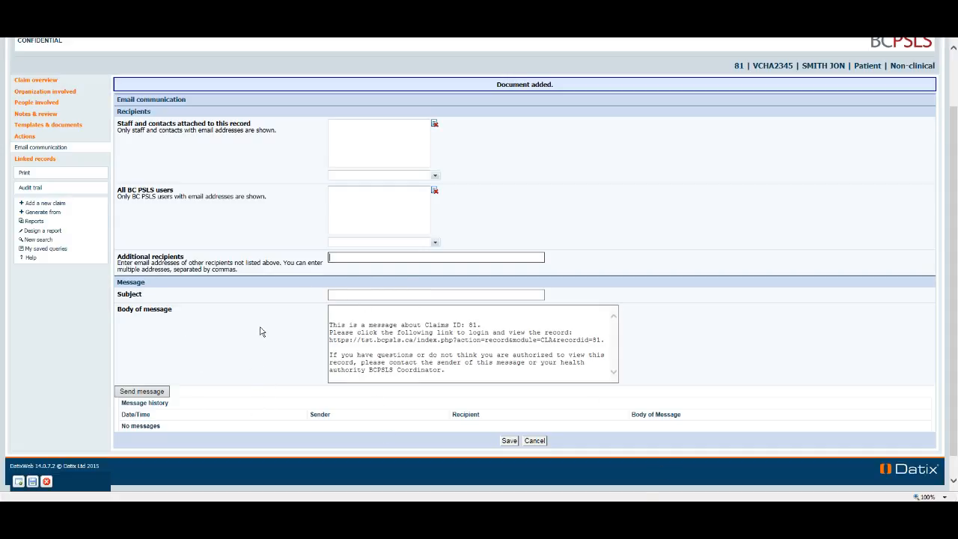
left_click(45, 159)
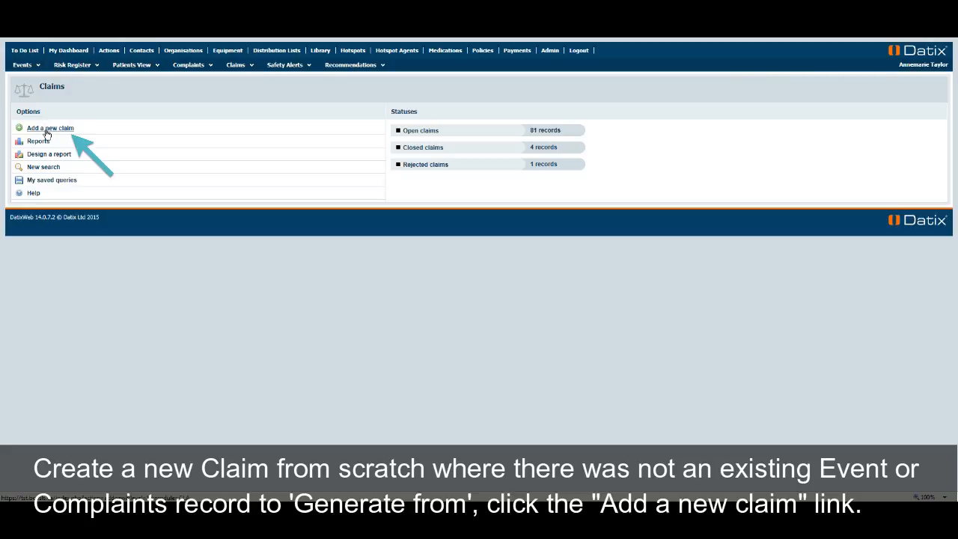
Step: Open a blank new claim form from the Claims module and look through its sections
left_click(46, 133)
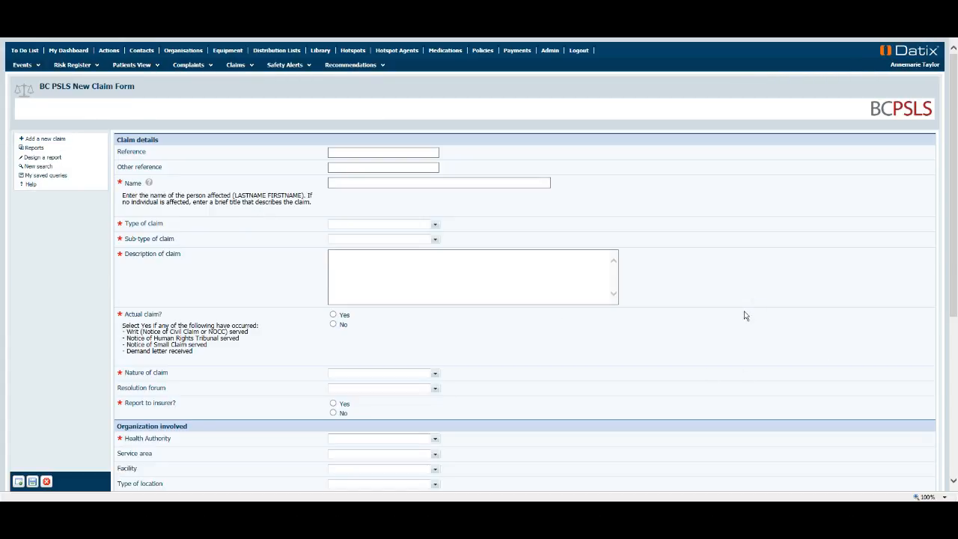
scroll(745, 315, "down", 3)
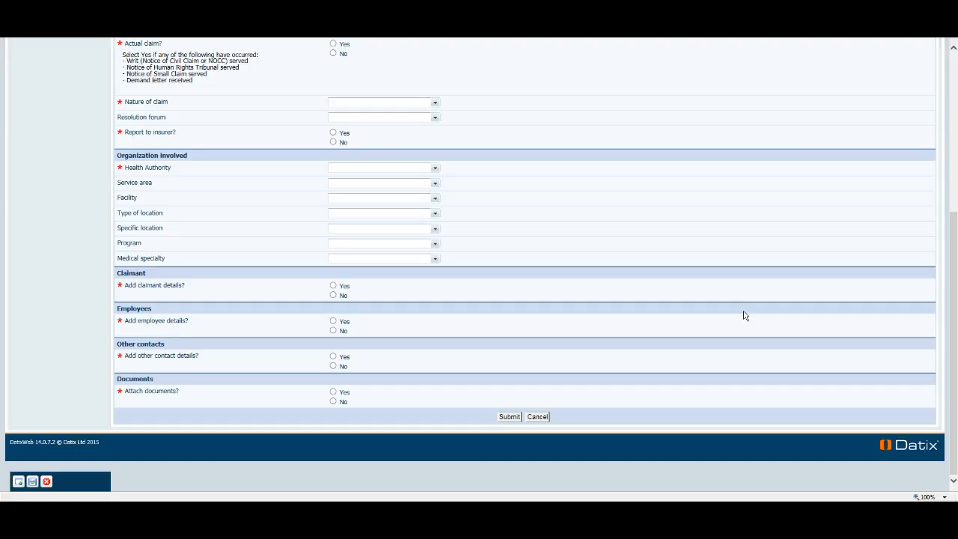
Step: Review the blank new claim form from the claim details through the organization, claimant, employee, contact and document sections
scroll(745, 316, "up", 3)
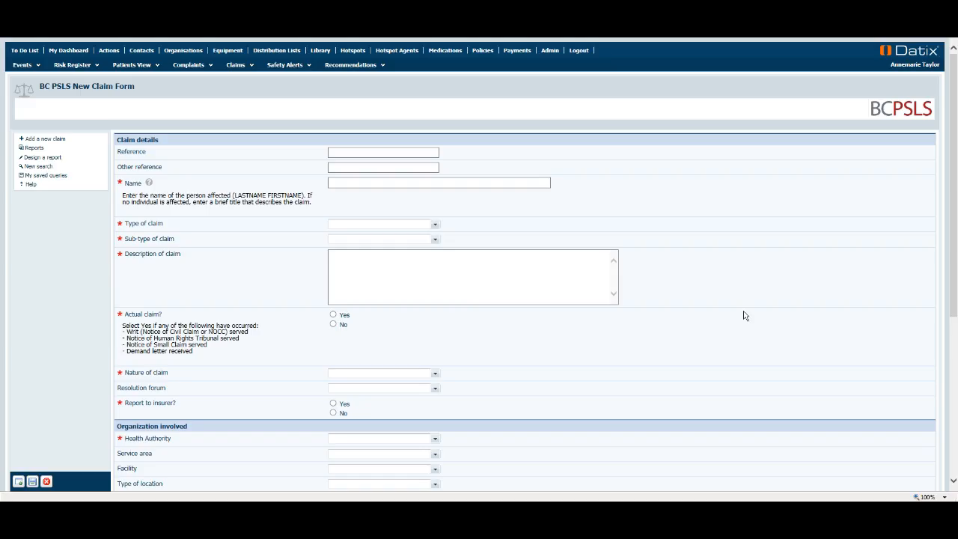
scroll(745, 315, "down", 1)
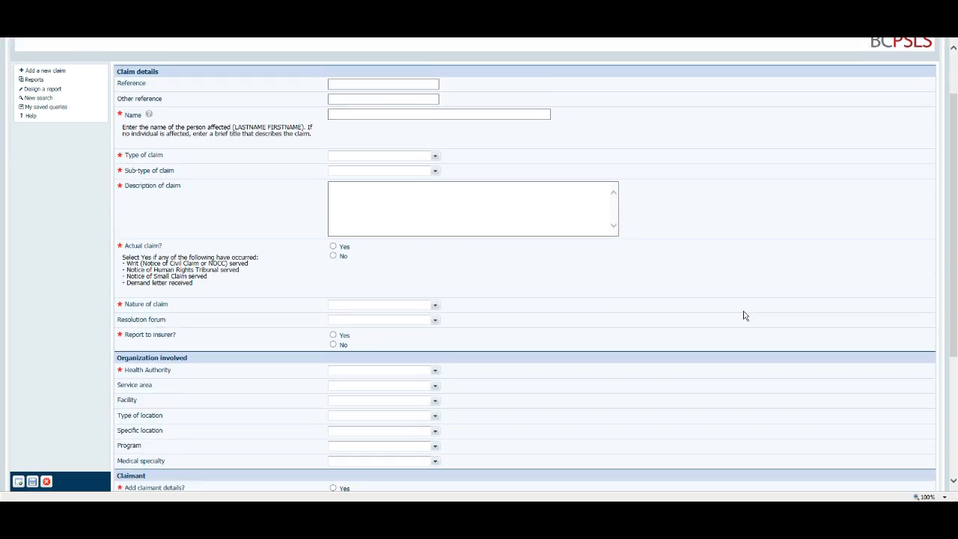
scroll(745, 316, "up", 1)
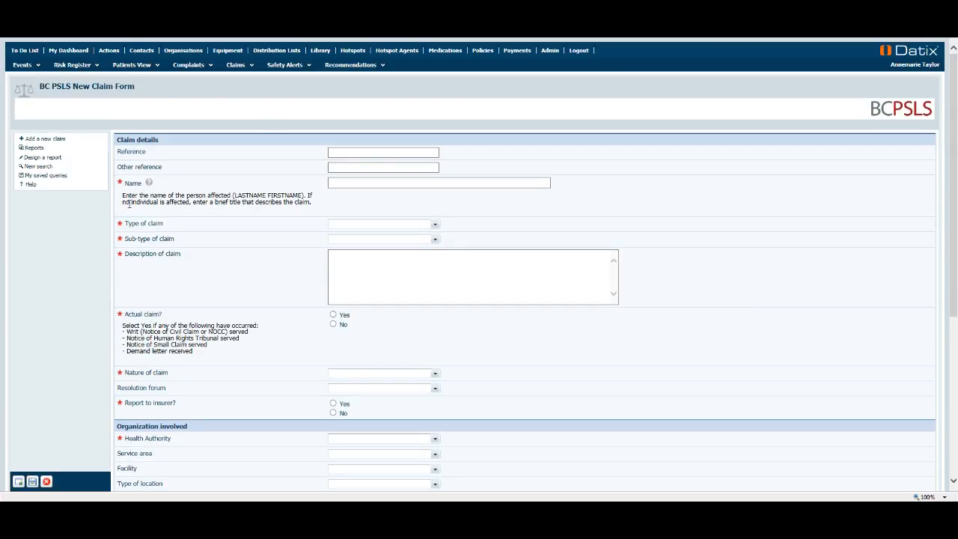
scroll(677, 246, "down", 1)
scroll(676, 245, "down", 3)
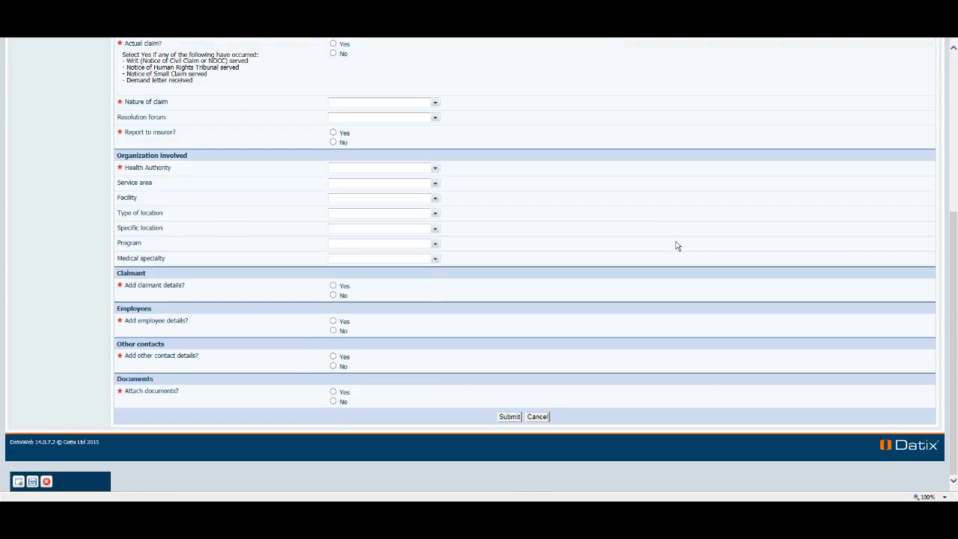
scroll(677, 245, "up", 4)
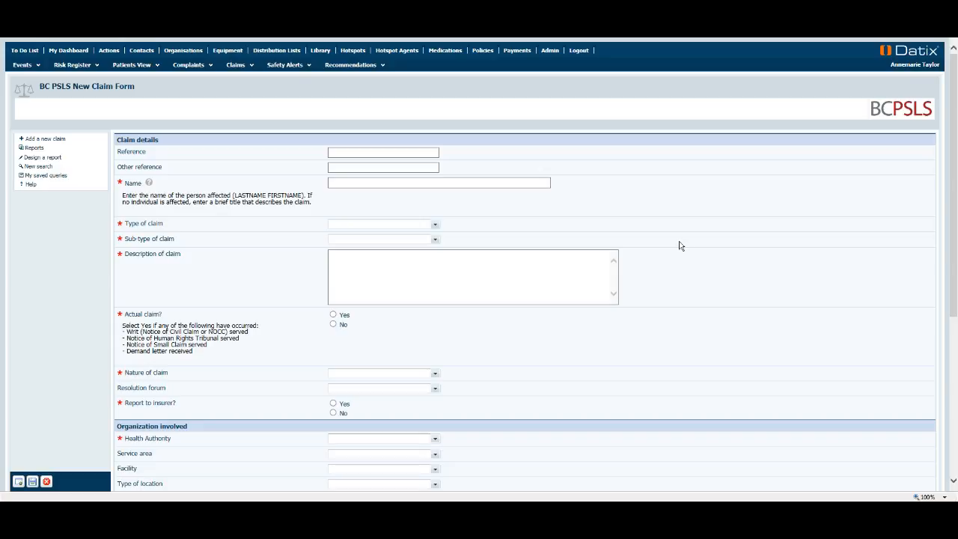
Step: Run the "All Claims - by Type and Status - select Date Opened" report without dates and examine its open and closed segments
left_click(235, 65)
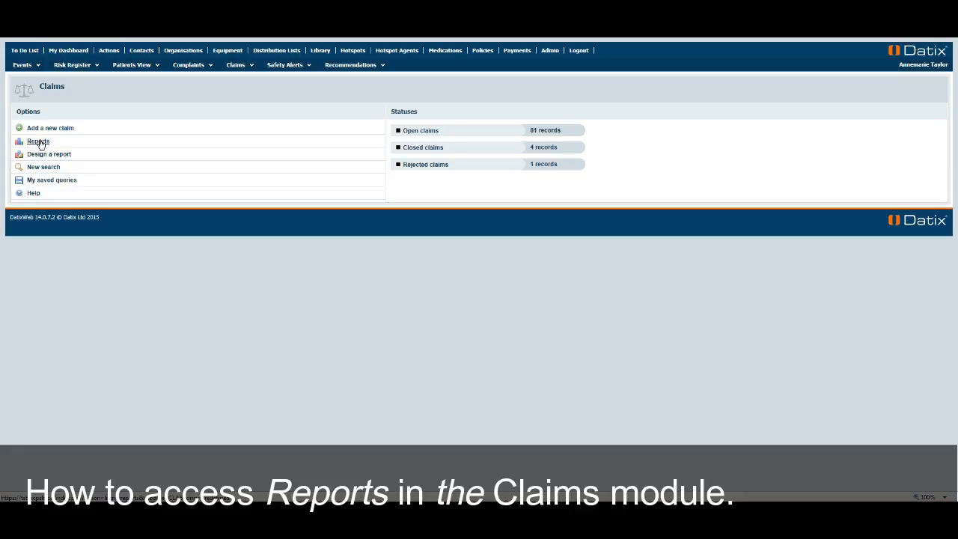
left_click(39, 143)
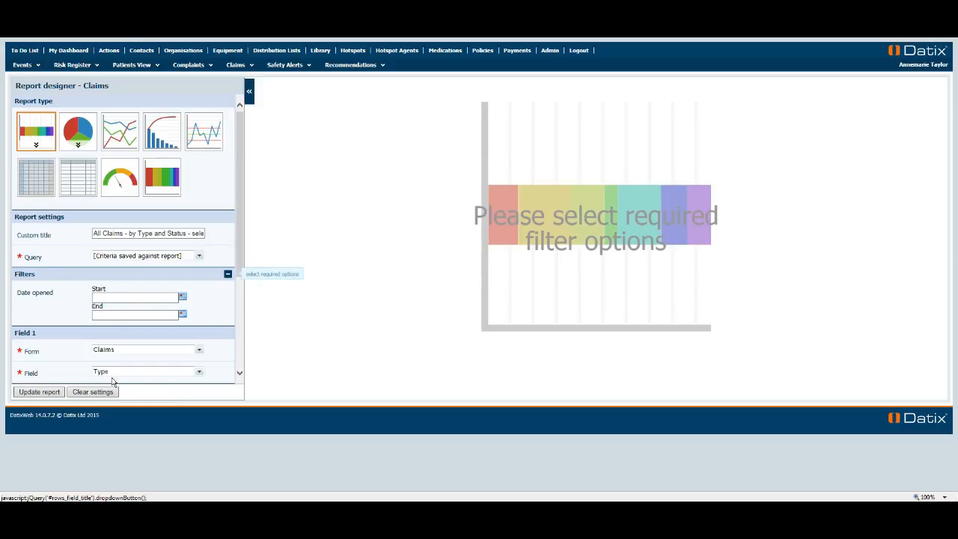
left_click(37, 392)
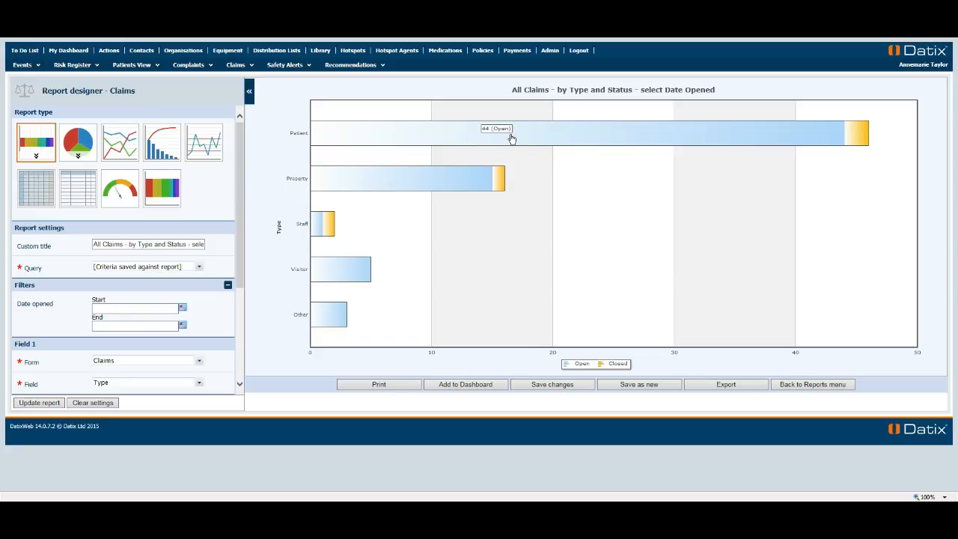
mouse_move(315, 139)
mouse_move(384, 136)
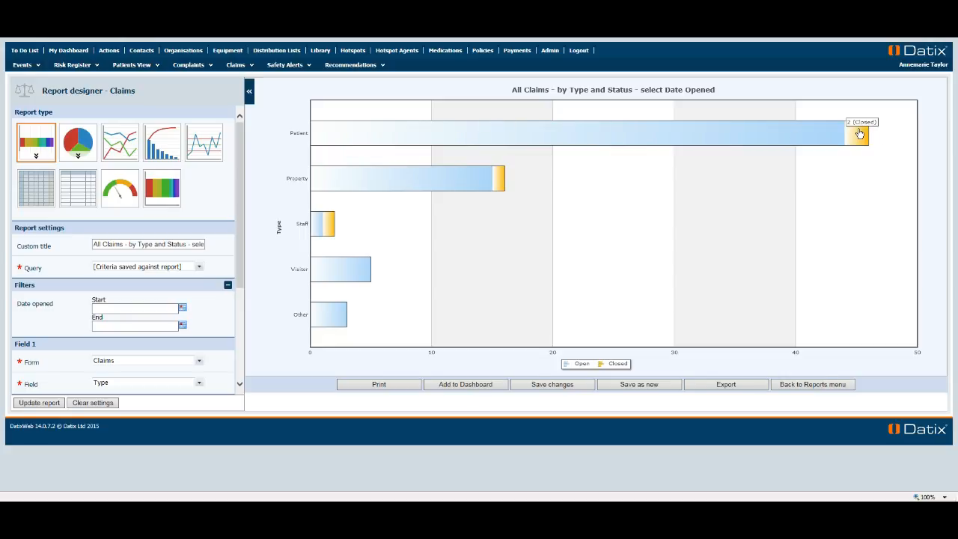
mouse_move(449, 183)
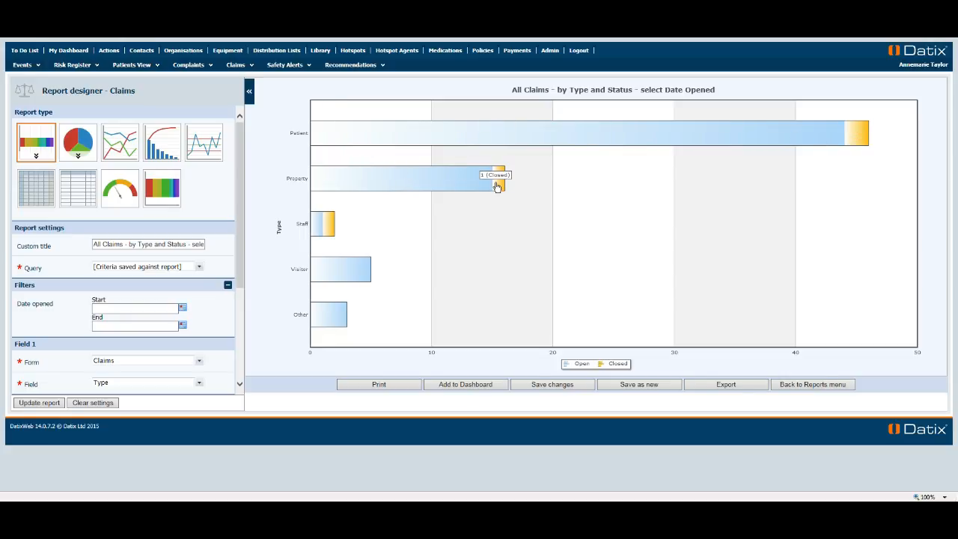
mouse_move(314, 323)
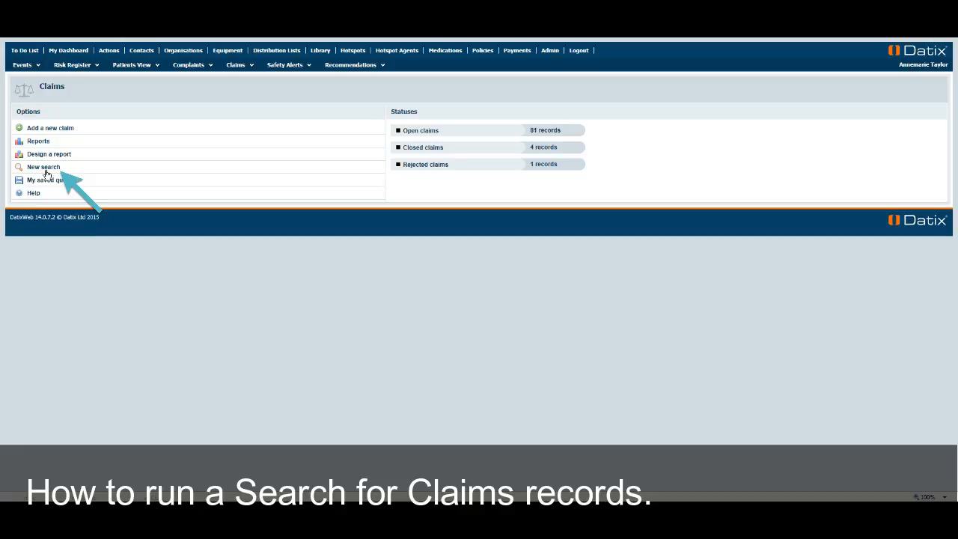
Step: Search for claims with status Open and type Patient, and look through the resulting list
left_click(180, 166)
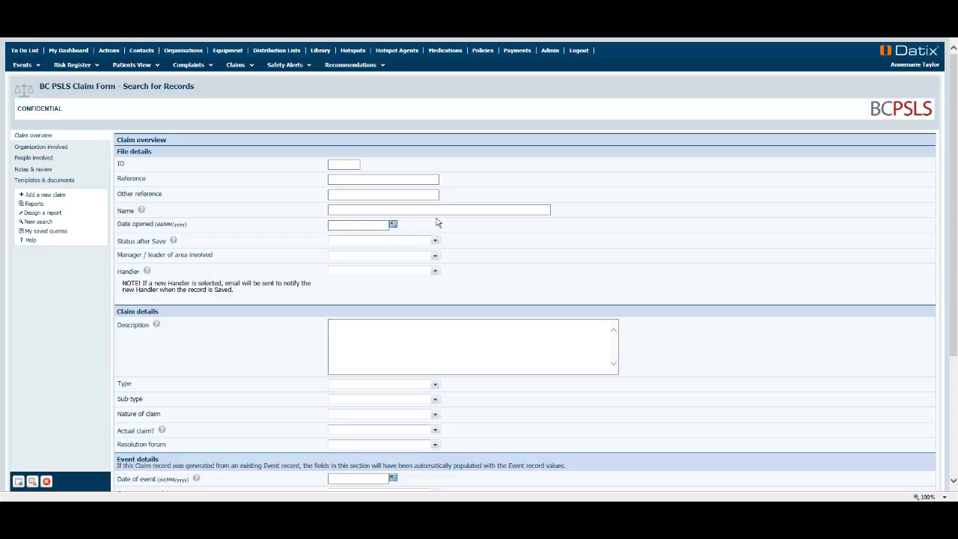
left_click(435, 241)
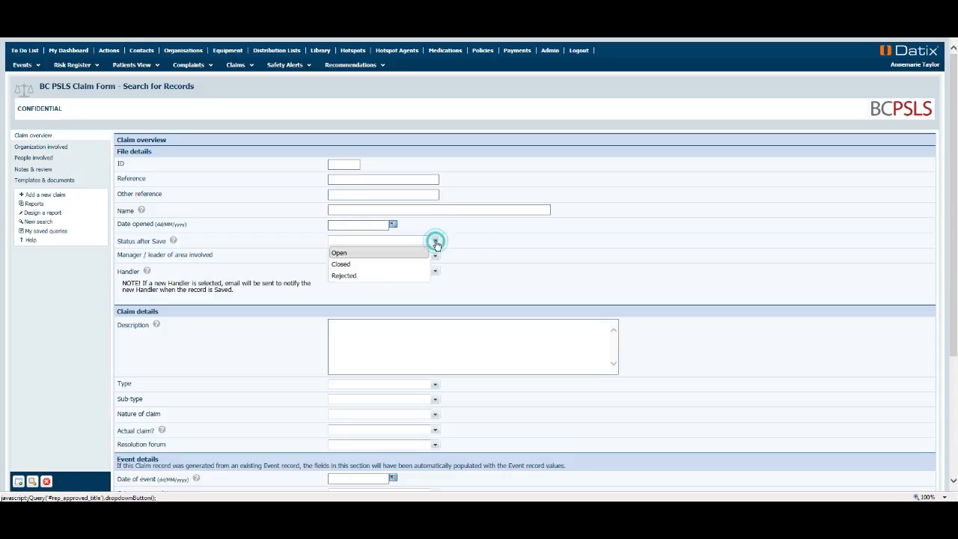
left_click(410, 253)
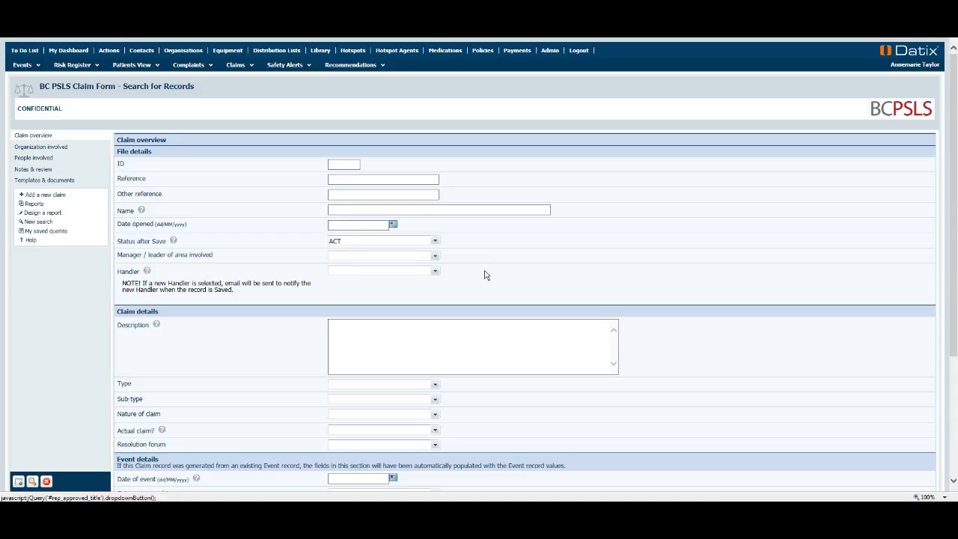
scroll(483, 332, "down", 3)
left_click(435, 249)
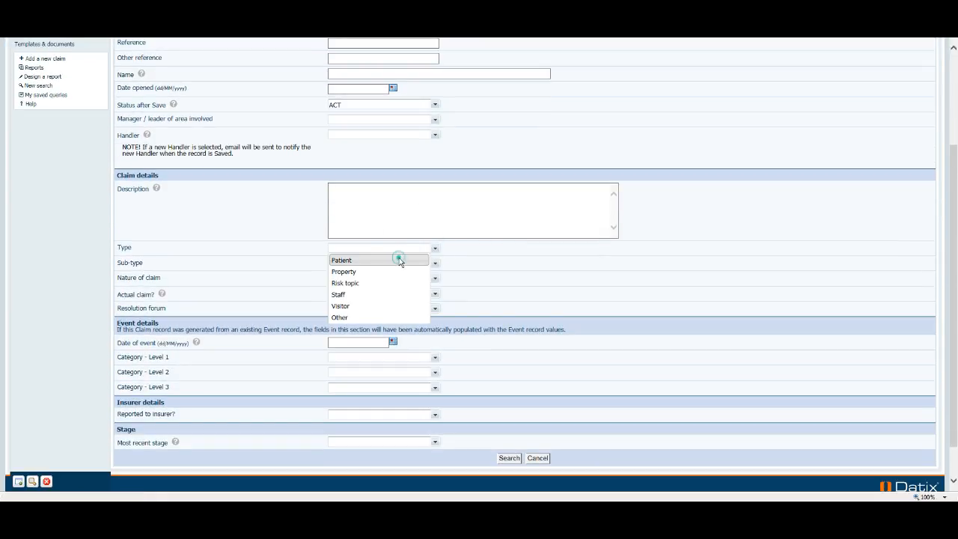
left_click(399, 260)
left_click(502, 459)
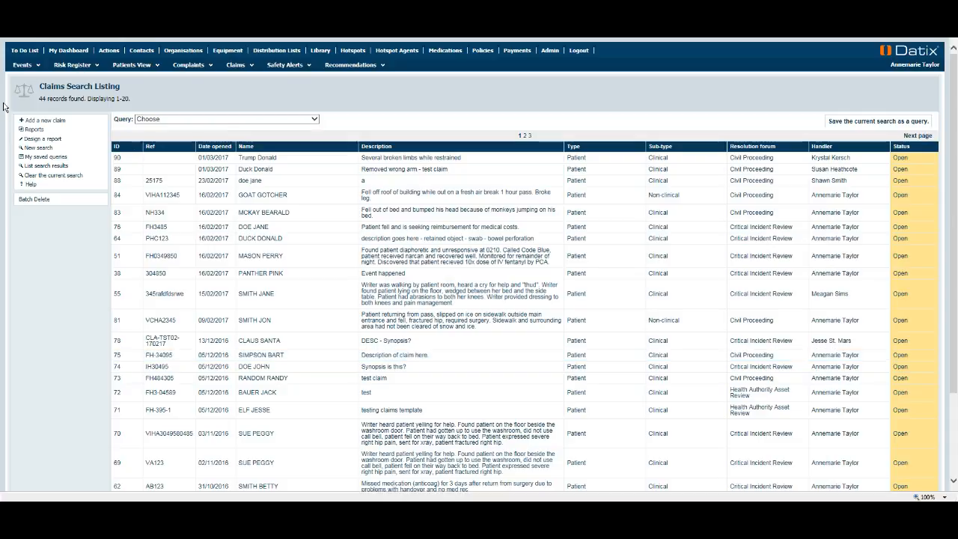
scroll(532, 475, "down", 3)
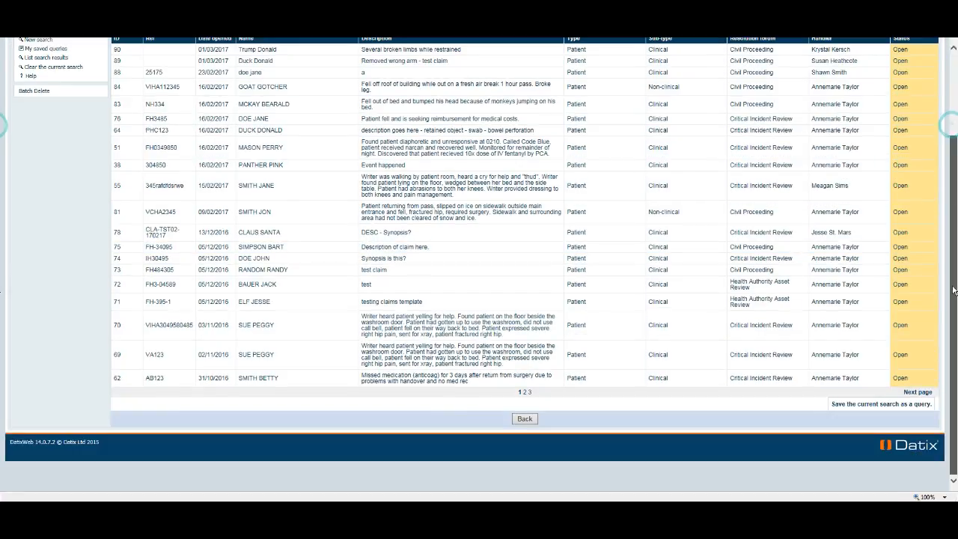
left_click(521, 419)
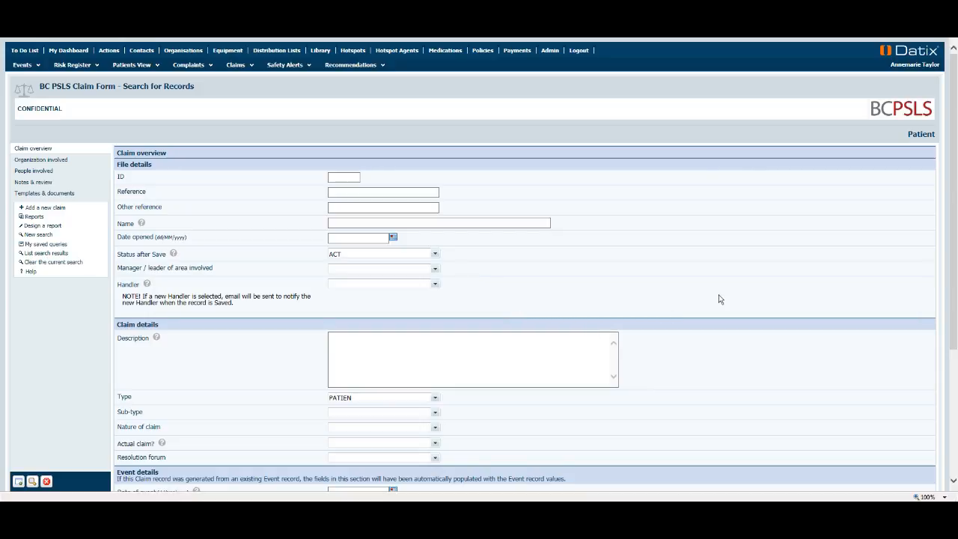
left_click(336, 236)
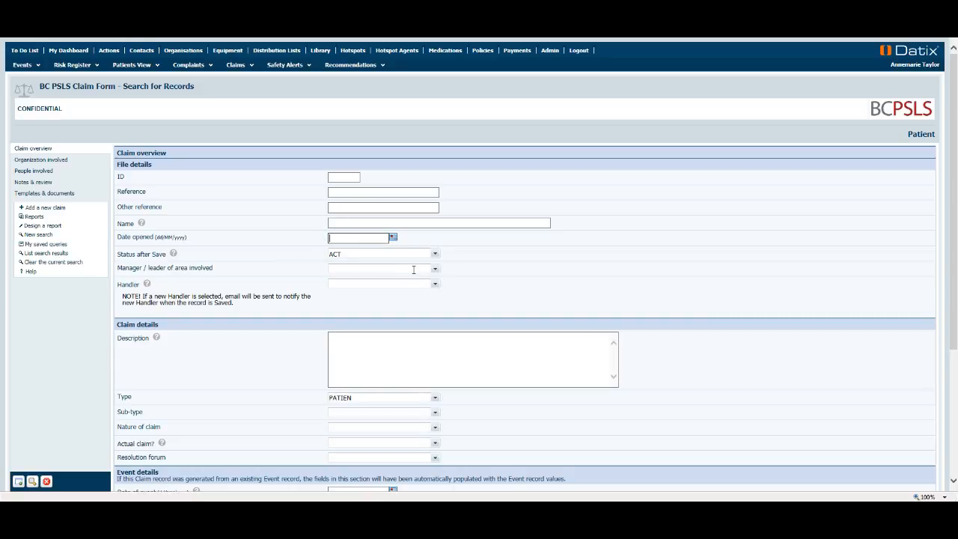
type("@prompt")
scroll(831, 330, "down", 3)
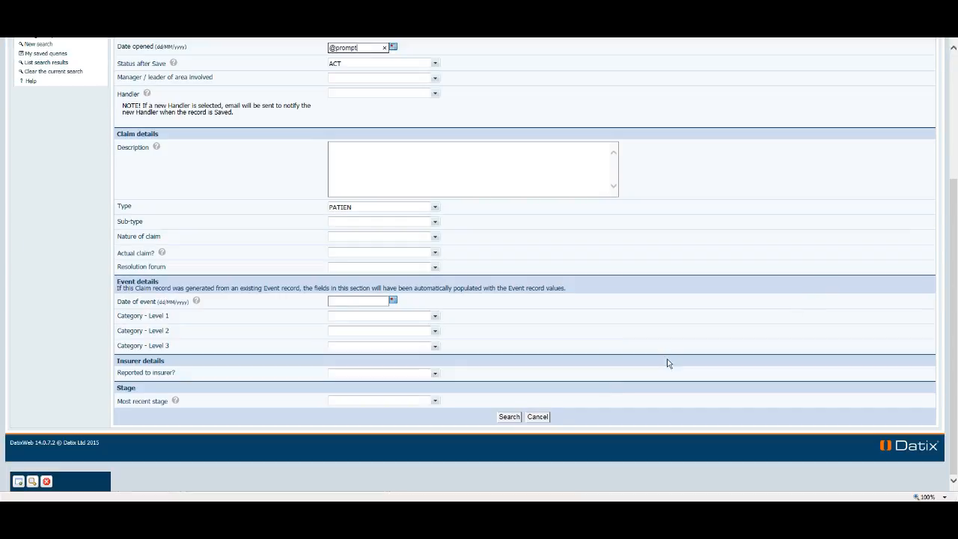
left_click(509, 416)
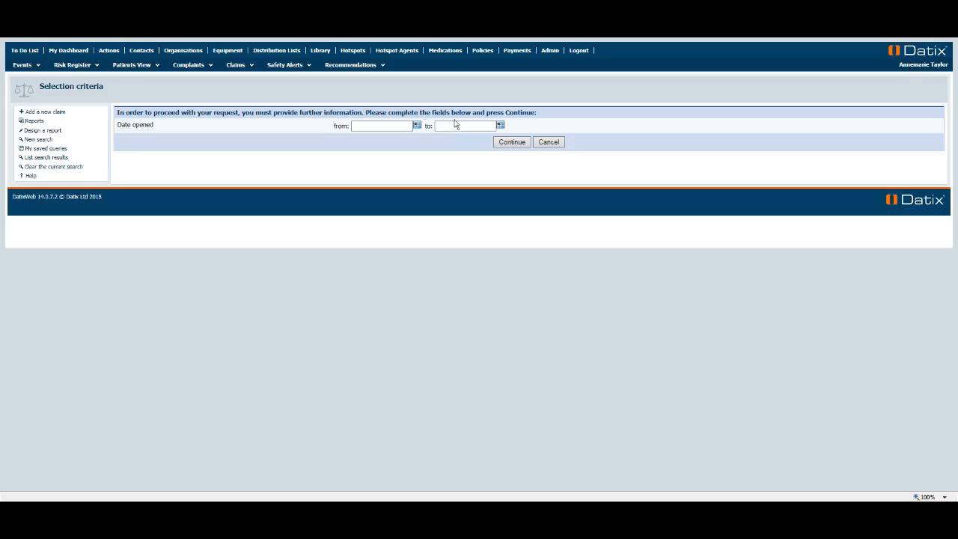
left_click(512, 142)
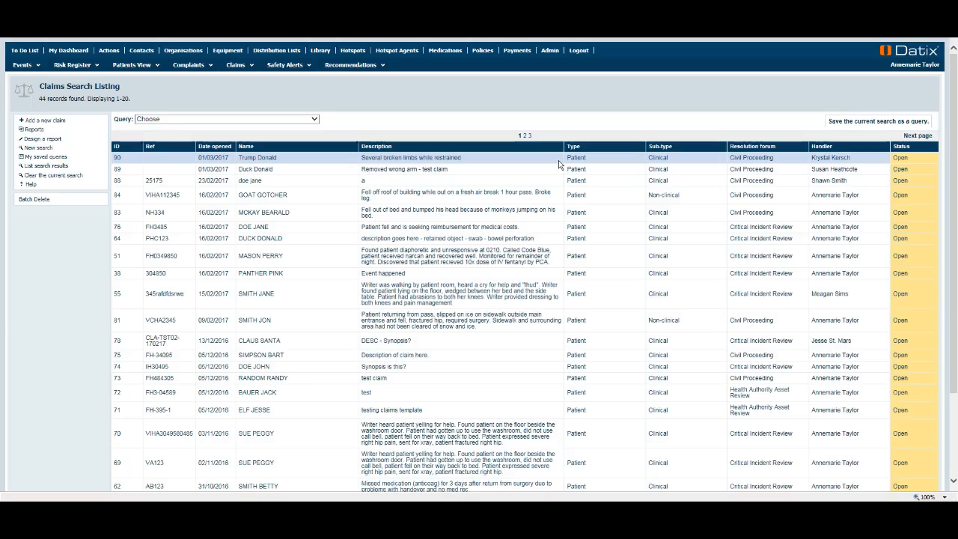
Step: Save the current claims search as a query named "AMT Open Patient"
left_click(866, 124)
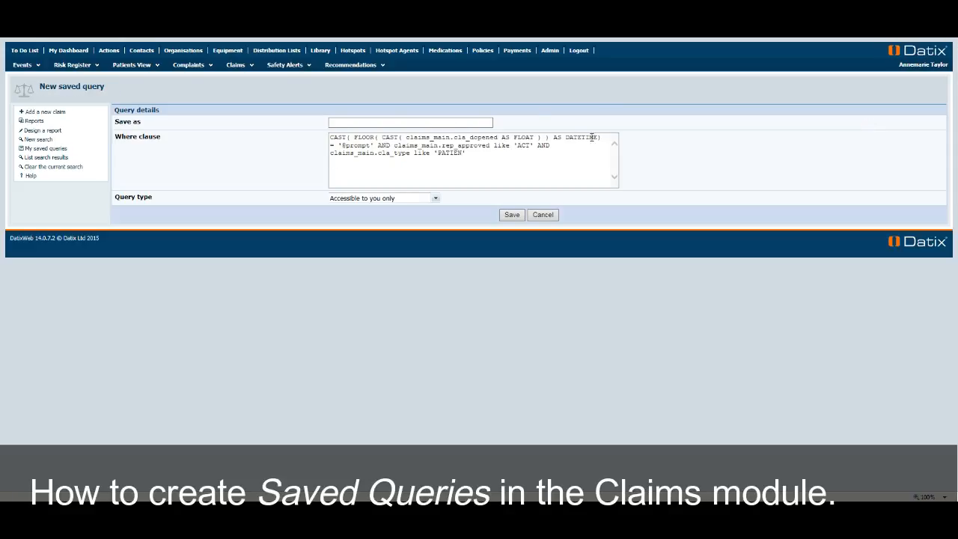
left_click(400, 124)
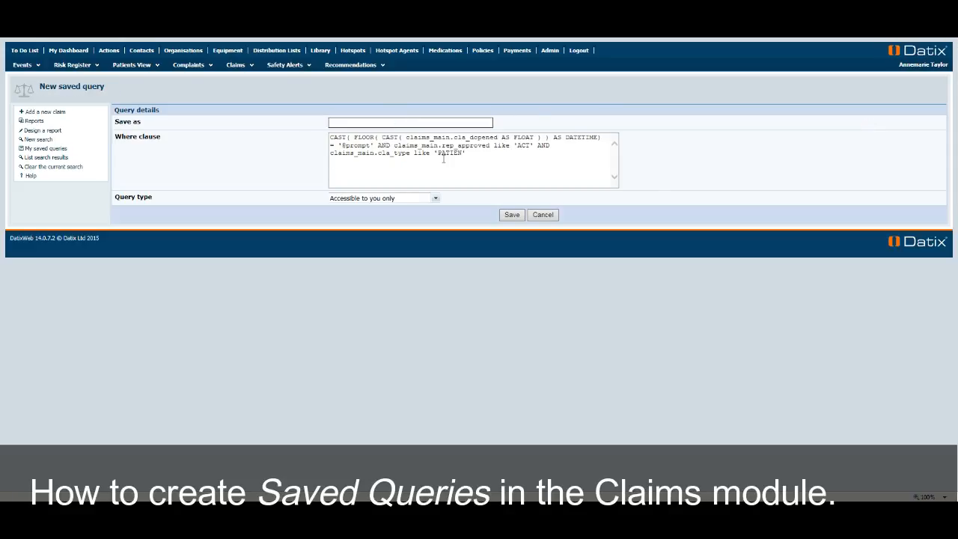
type("AMT")
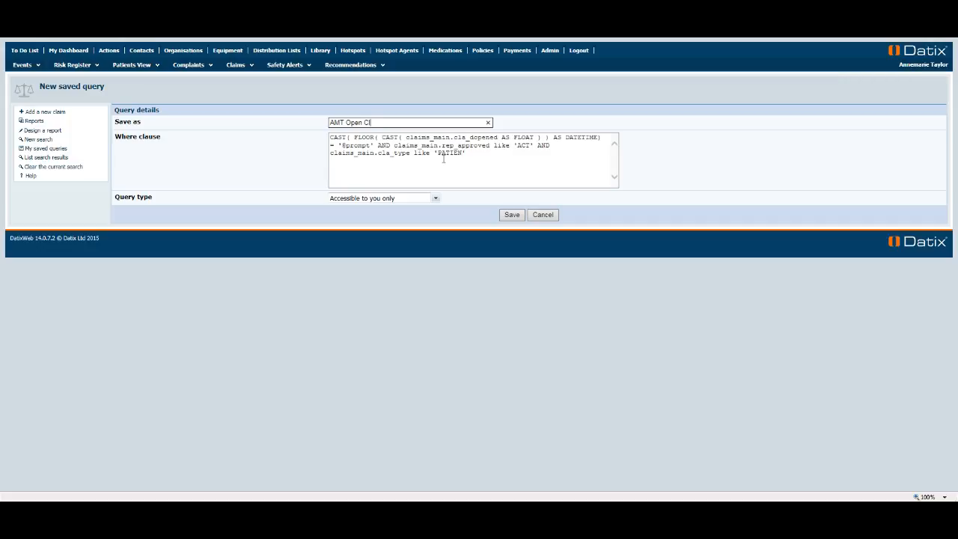
type("Open Patient")
key("Return")
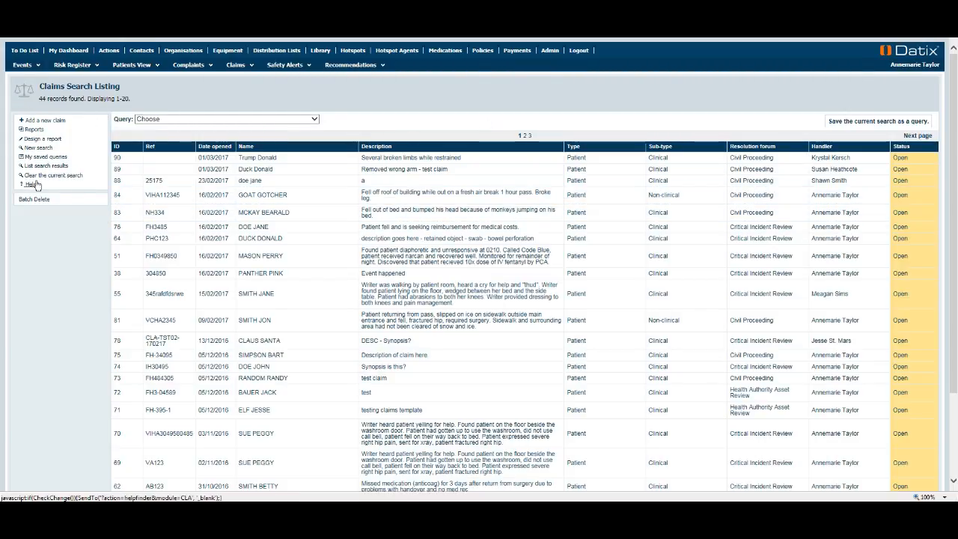
Step: Run the saved query "AMT Open Patient" with the Date opened range left blank
left_click(41, 156)
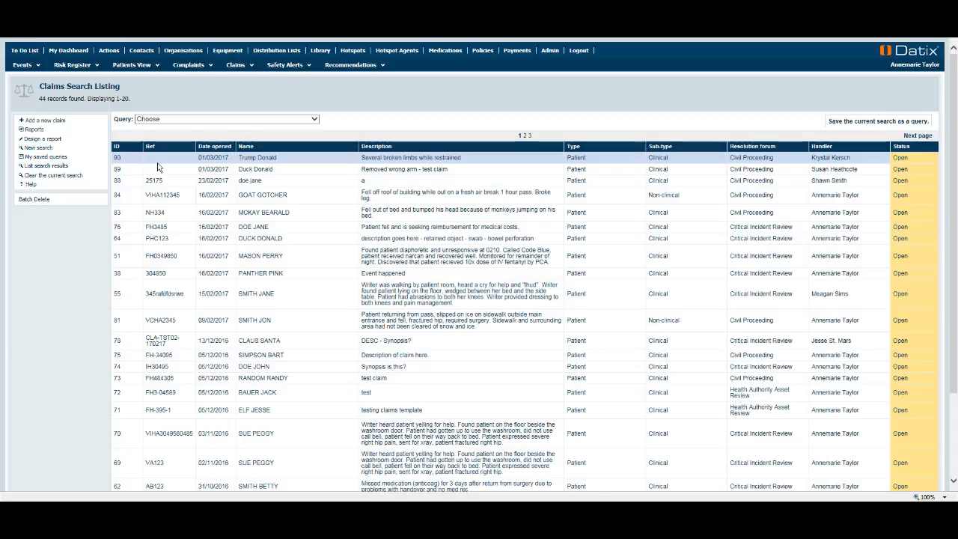
left_click(384, 121)
type("amt")
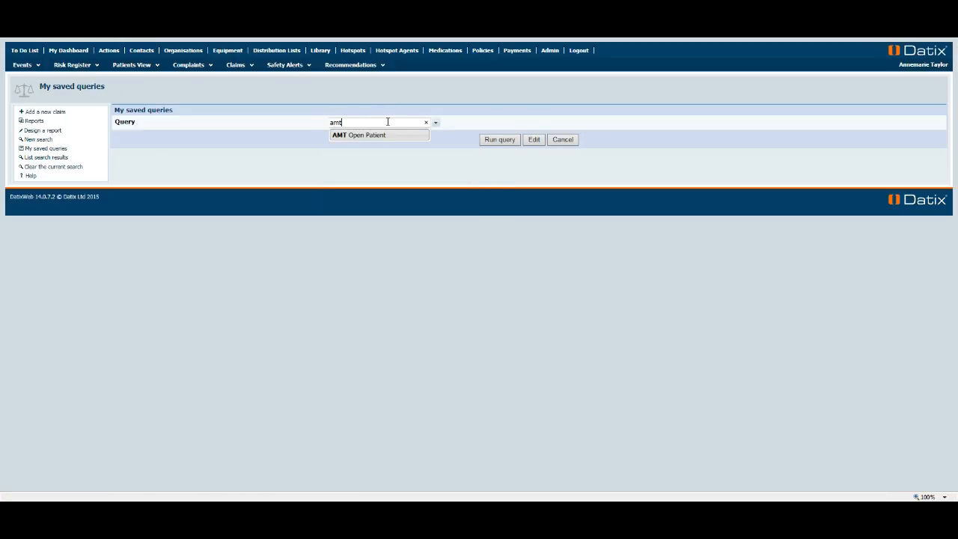
left_click(377, 135)
left_click(503, 142)
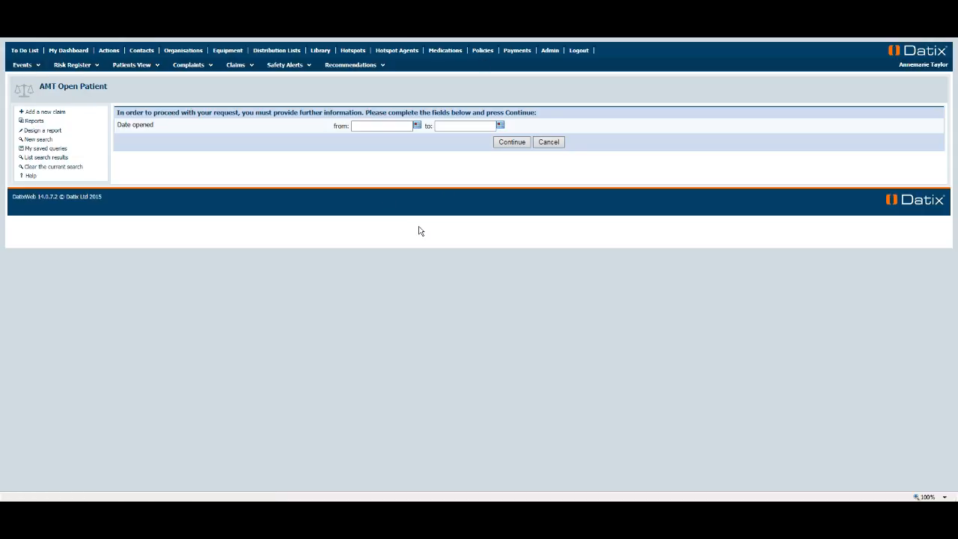
left_click(510, 141)
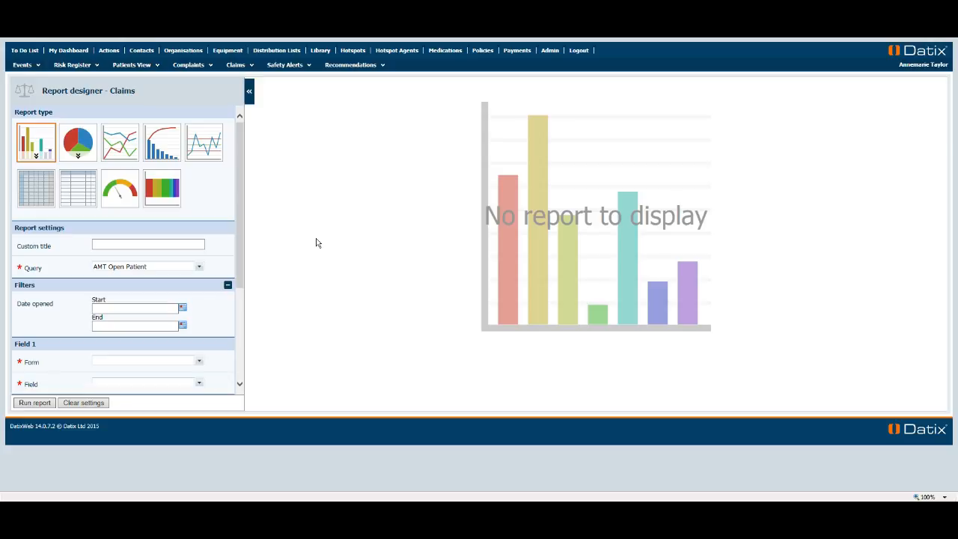
Step: Design a bar chart report on the AMT Open Patient query using the Claims form's Sub-type field, and run it
left_click(134, 359)
type("claim")
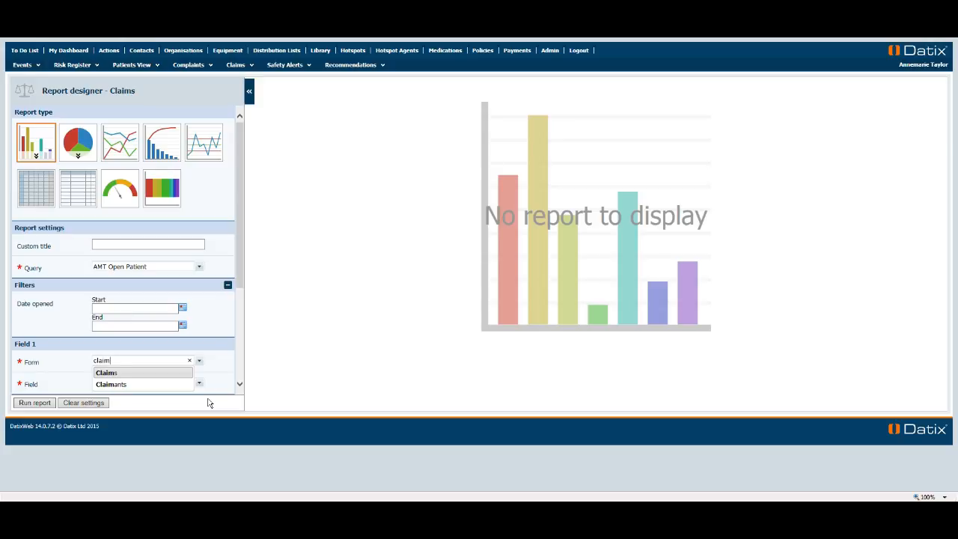
left_click(112, 372)
scroll(149, 314, "down", 3)
left_click(149, 252)
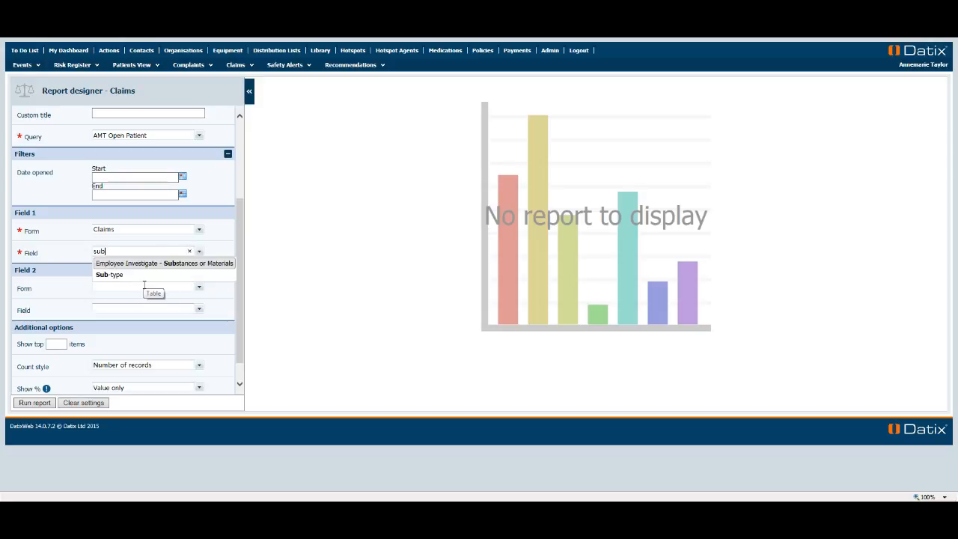
left_click(109, 274)
left_click(35, 403)
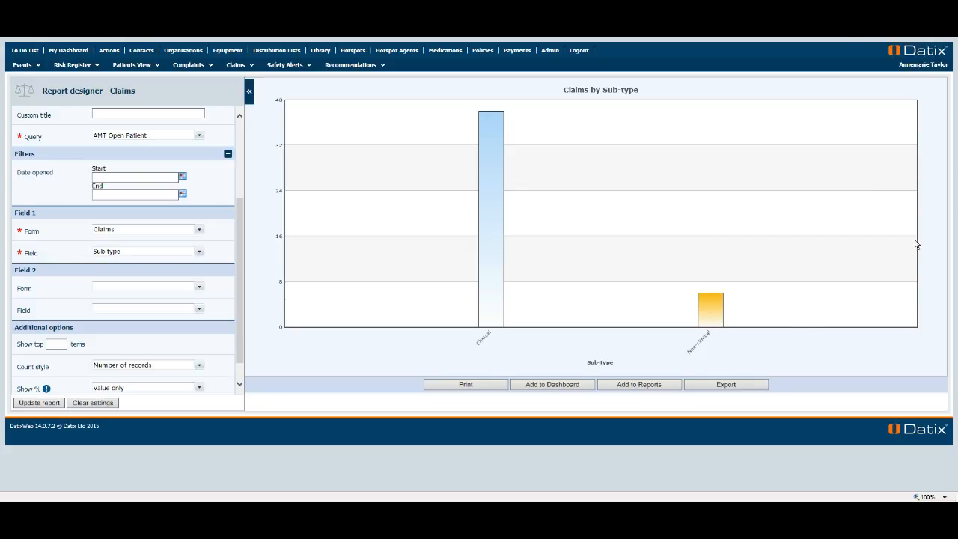
left_click(643, 385)
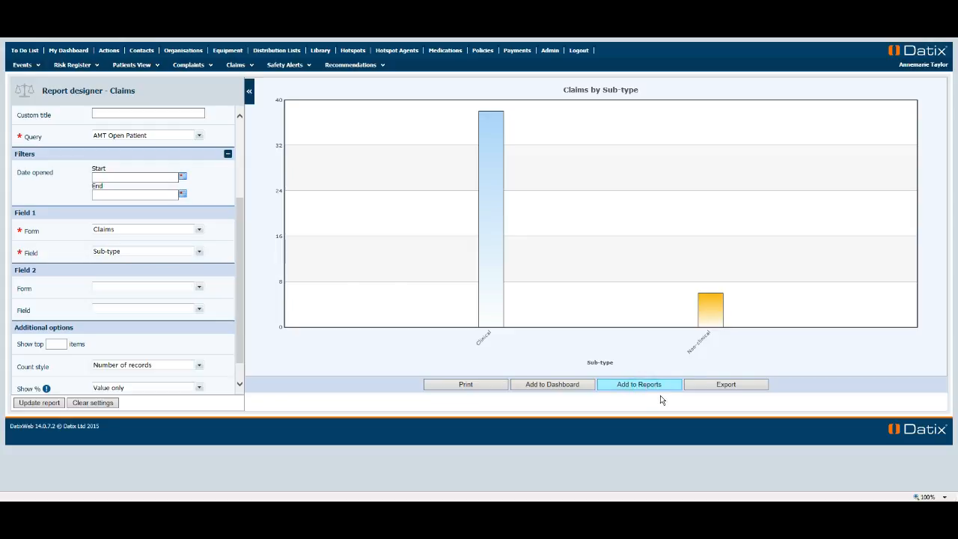
left_click(540, 261)
left_click(441, 285)
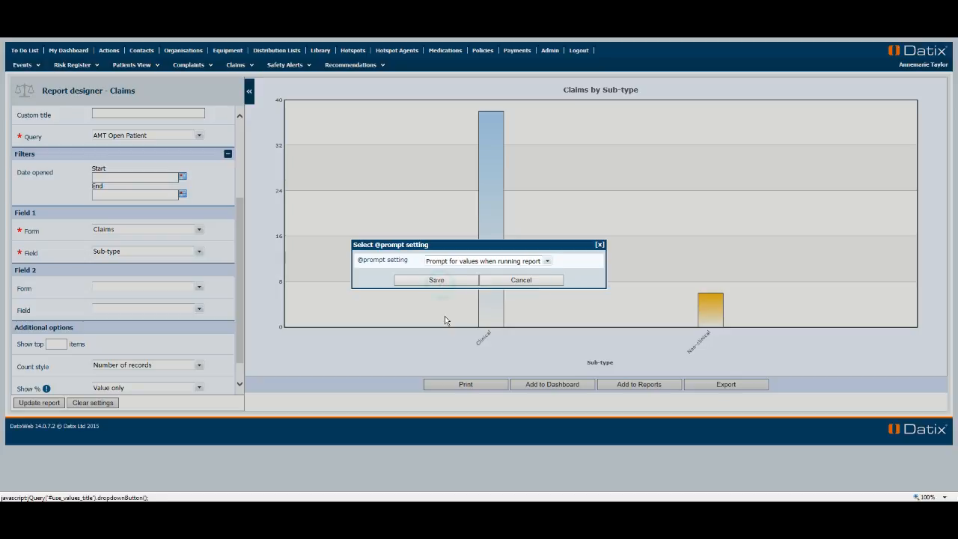
left_click(424, 280)
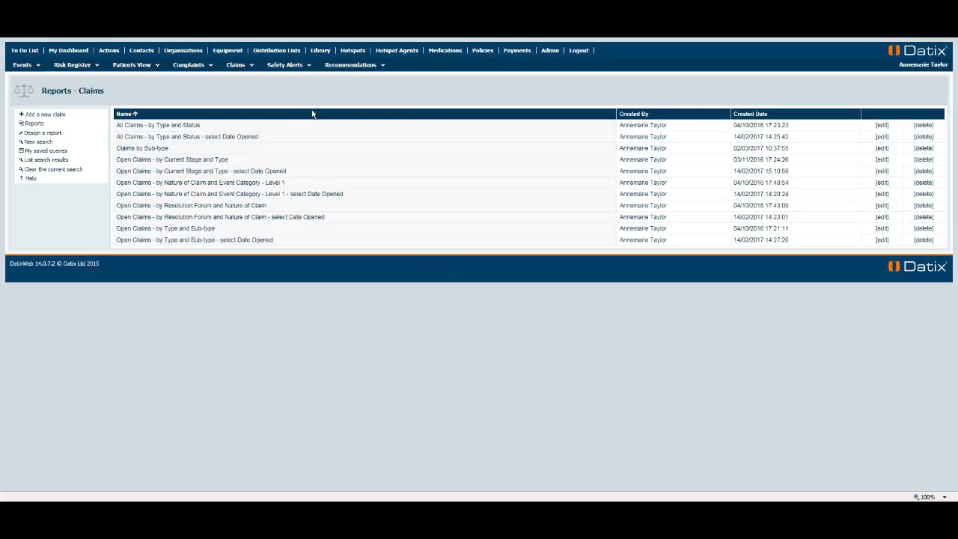
left_click(146, 151)
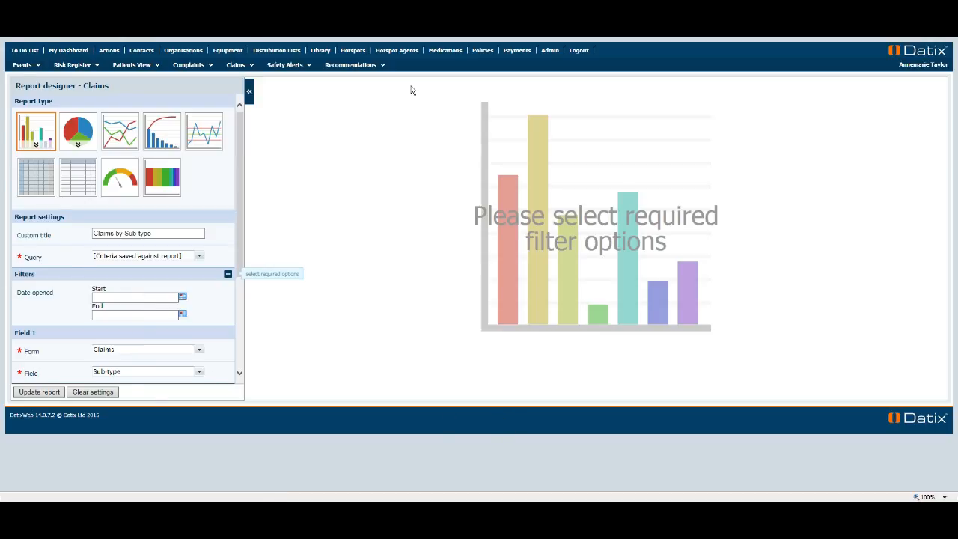
Step: Open the Claims & Risk Topics dashboard and examine its claims charts and the Library risk topics chart
left_click(68, 50)
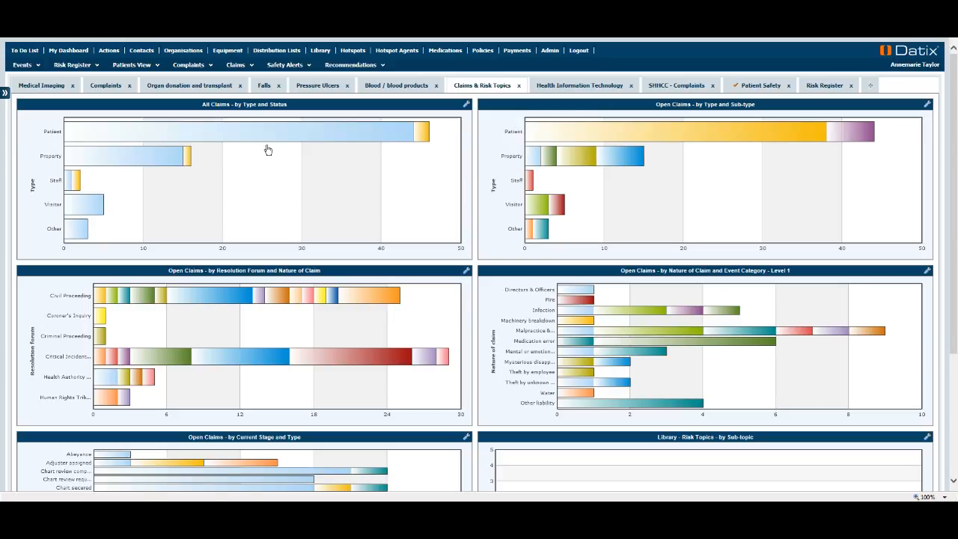
mouse_move(423, 136)
mouse_move(593, 137)
scroll(508, 233, "down", 2)
mouse_move(251, 165)
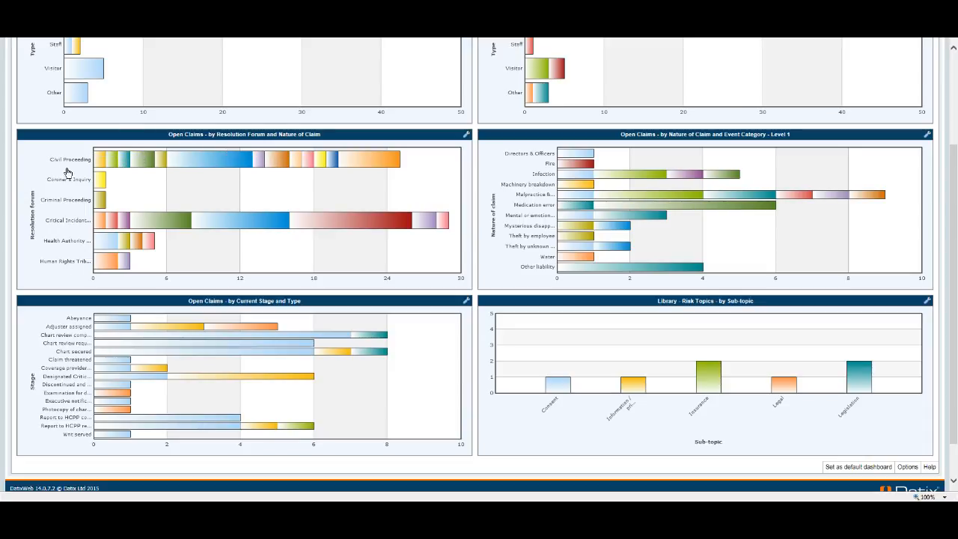
mouse_move(169, 161)
mouse_move(575, 164)
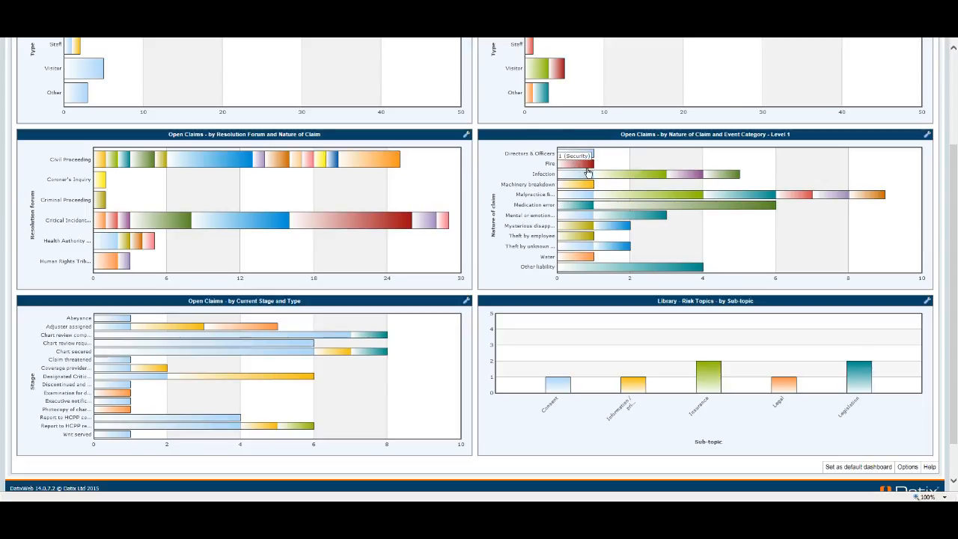
mouse_move(721, 200)
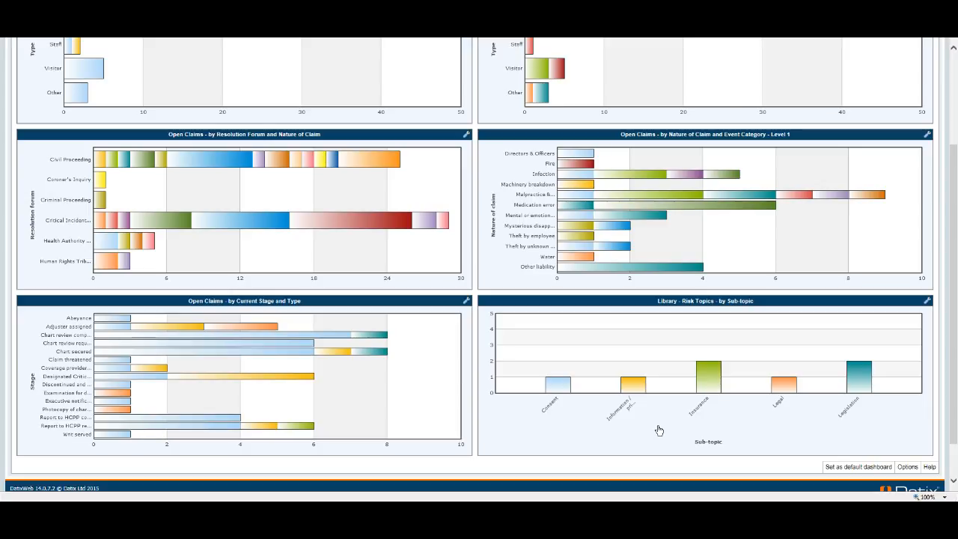
scroll(658, 431, "up", 3)
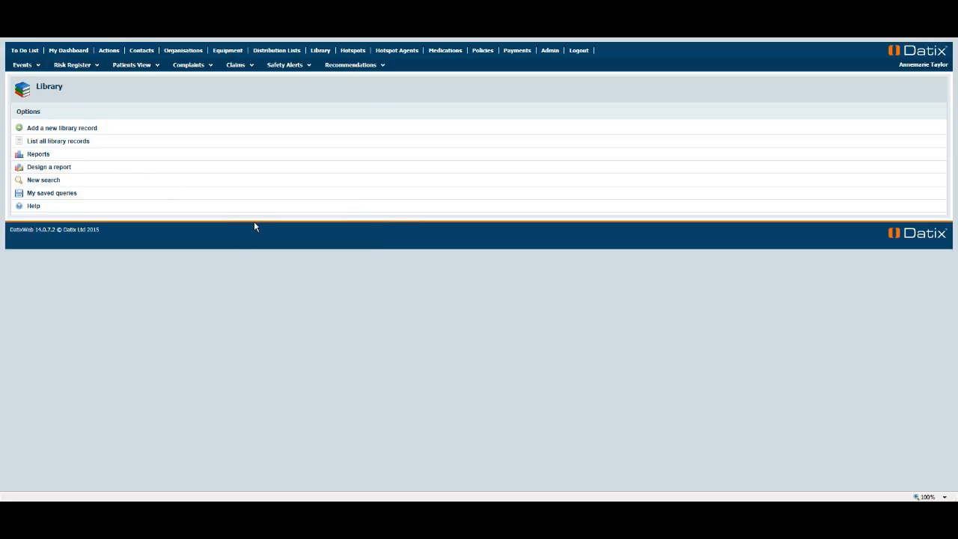
Step: List all library records, open "Insurance for staff who volunteer on patient outings", and review its Sub-topic options and form fields
left_click(66, 141)
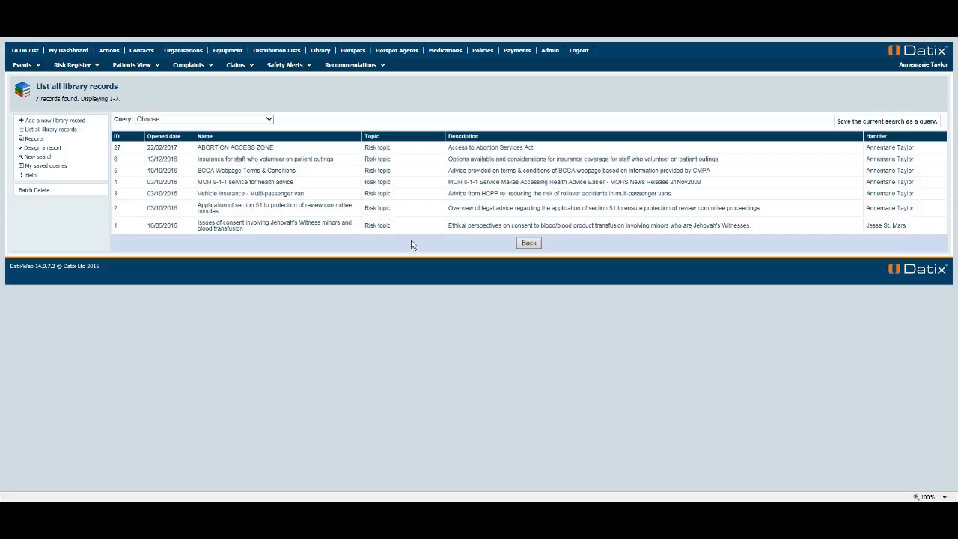
left_click(483, 161)
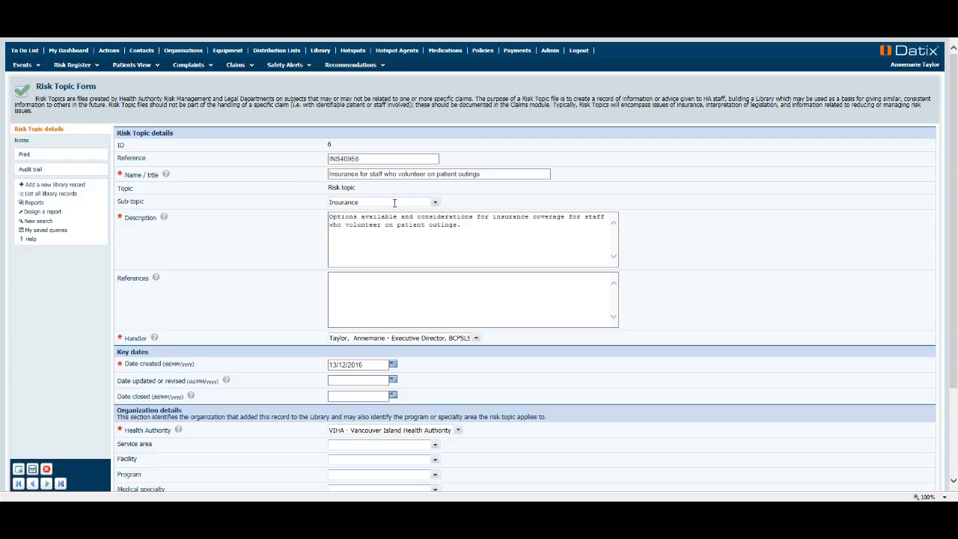
left_click(436, 204)
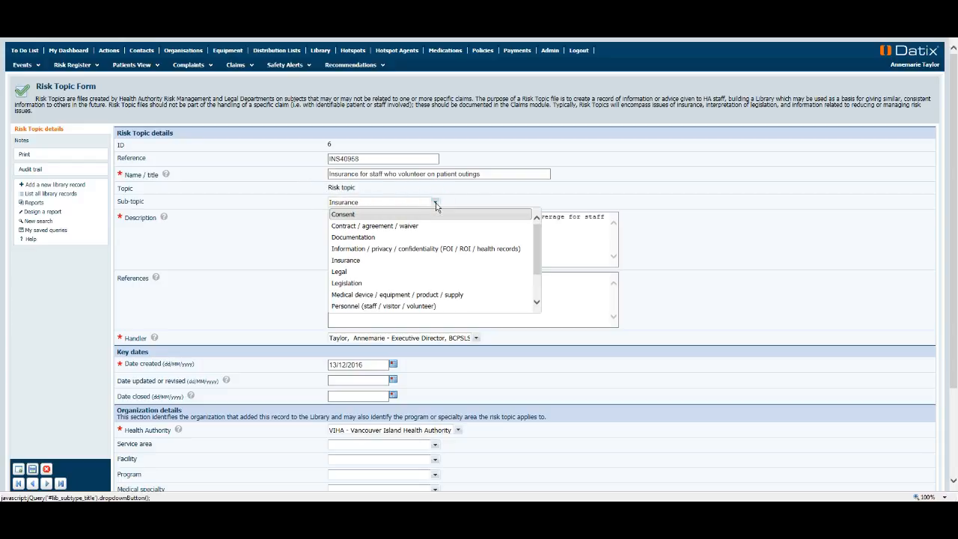
mouse_move(536, 237)
left_mouse_down()
mouse_move(537, 266)
mouse_move(538, 238)
left_mouse_up()
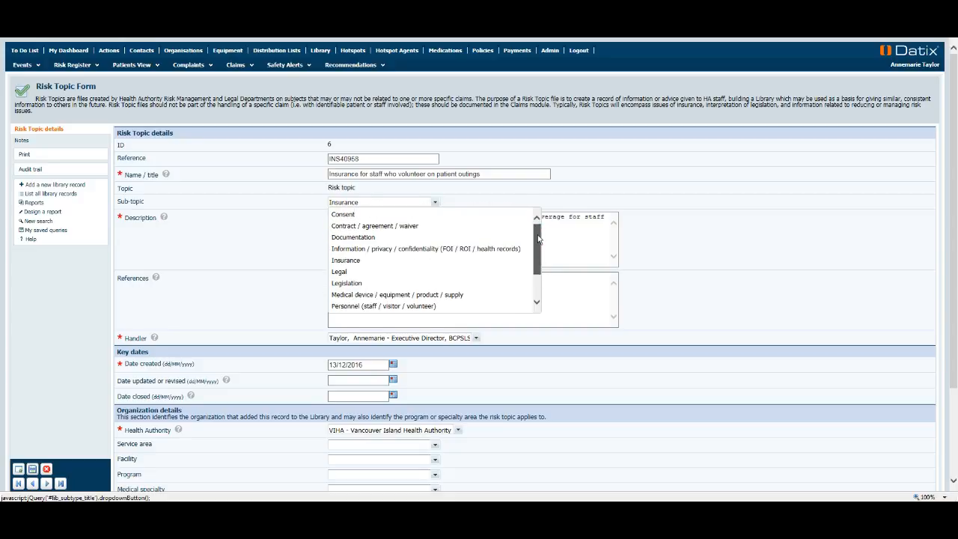
left_click(706, 209)
scroll(705, 208, "down", 3)
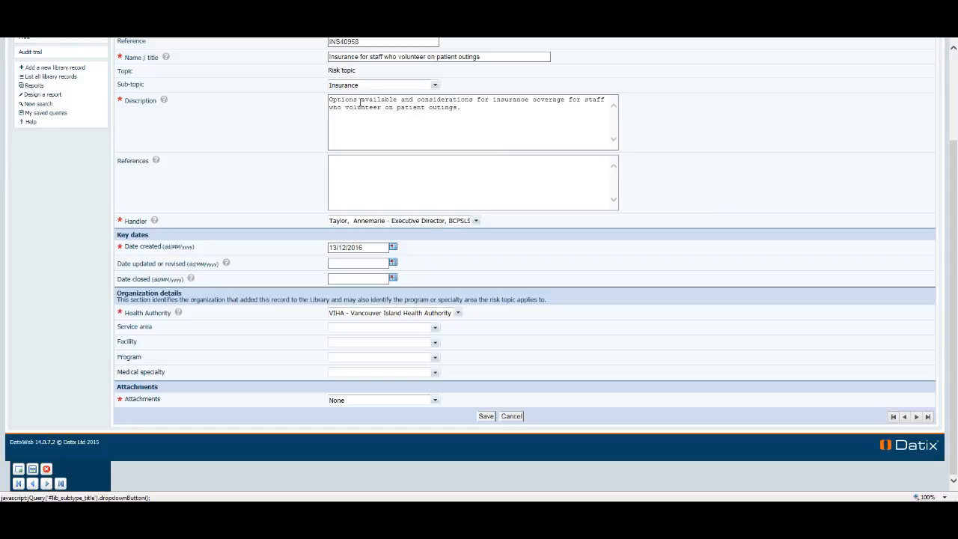
left_click(396, 186)
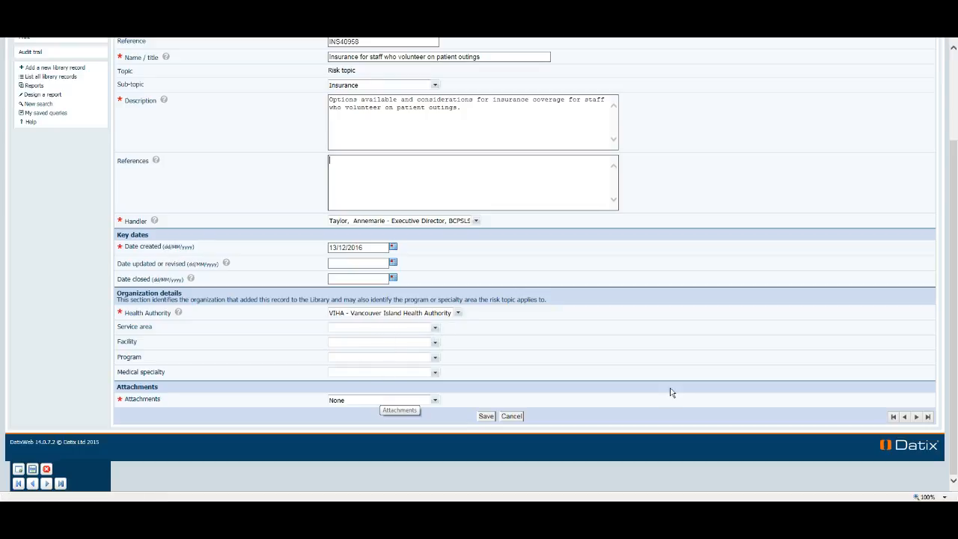
Step: Set the risk topic's Attachments to "Document and weblink" to see the extra sections, and revert it to None
left_click(436, 402)
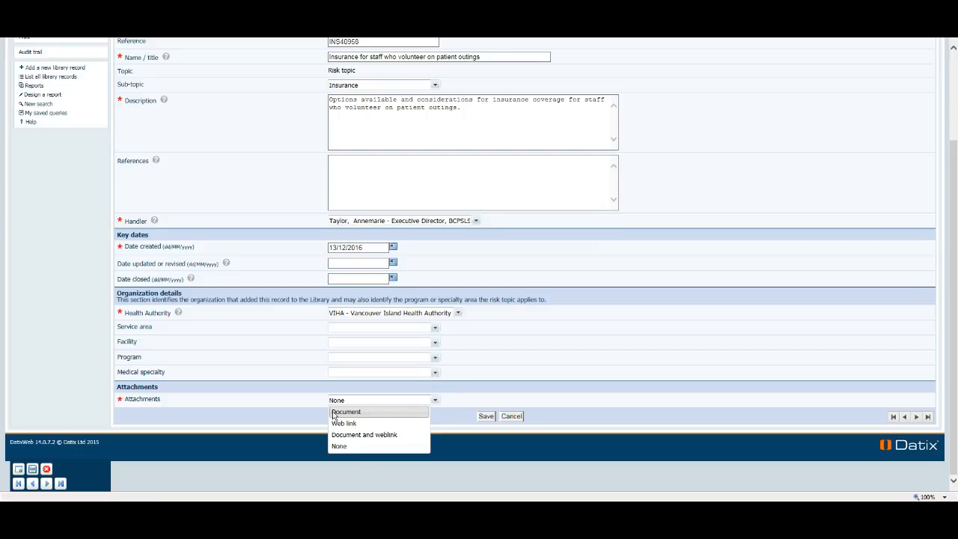
left_click(385, 435)
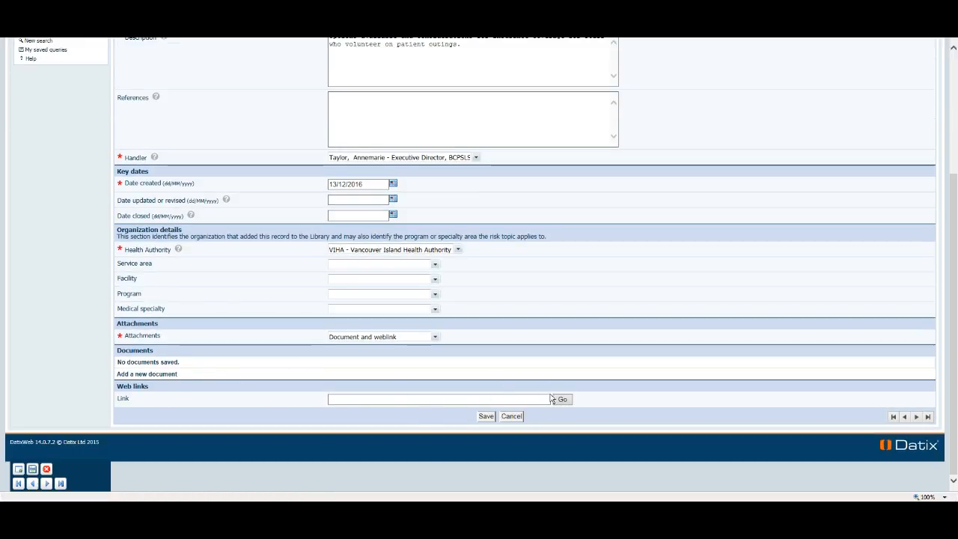
left_click(435, 337)
left_click(408, 382)
scroll(499, 336, "up", 3)
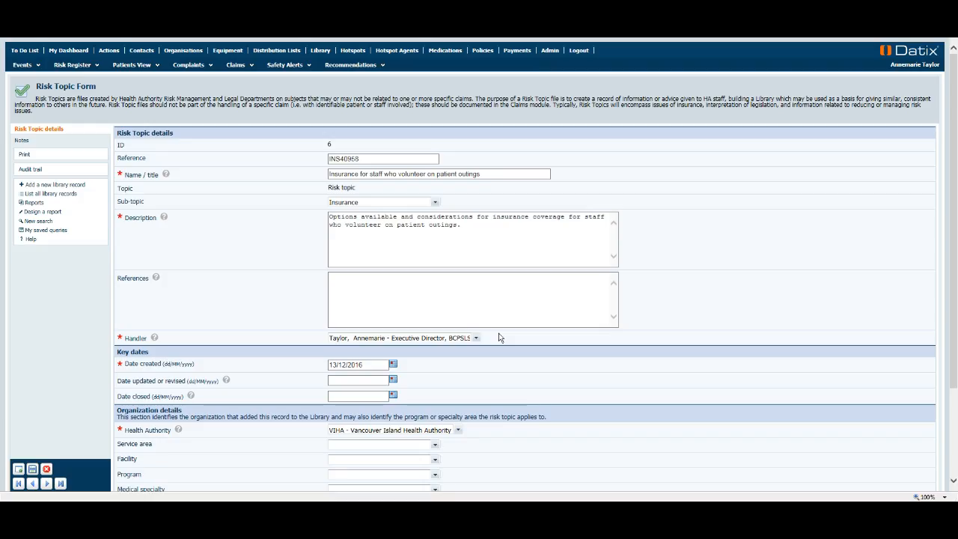
Step: Discard the changes to the risk topic record and return to the library search listing
left_click(43, 187)
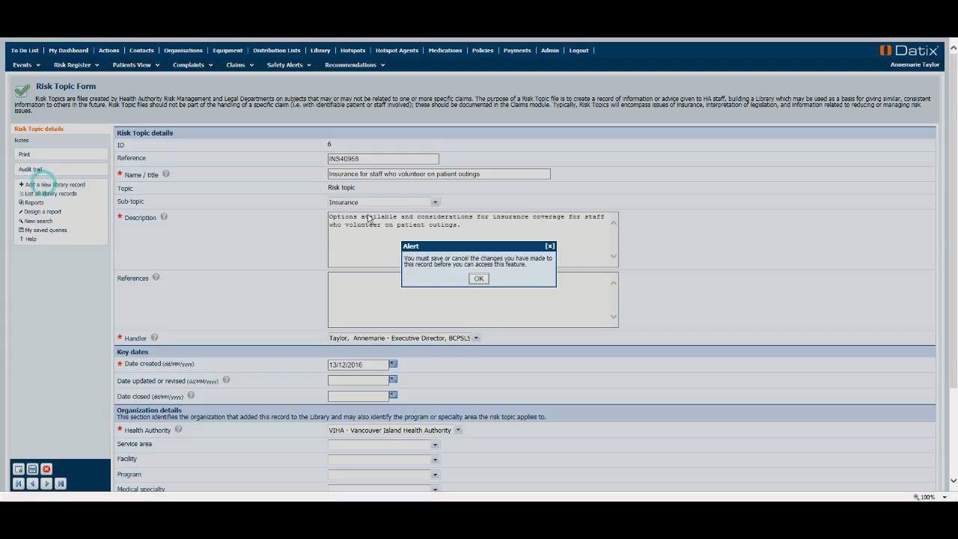
left_click(480, 279)
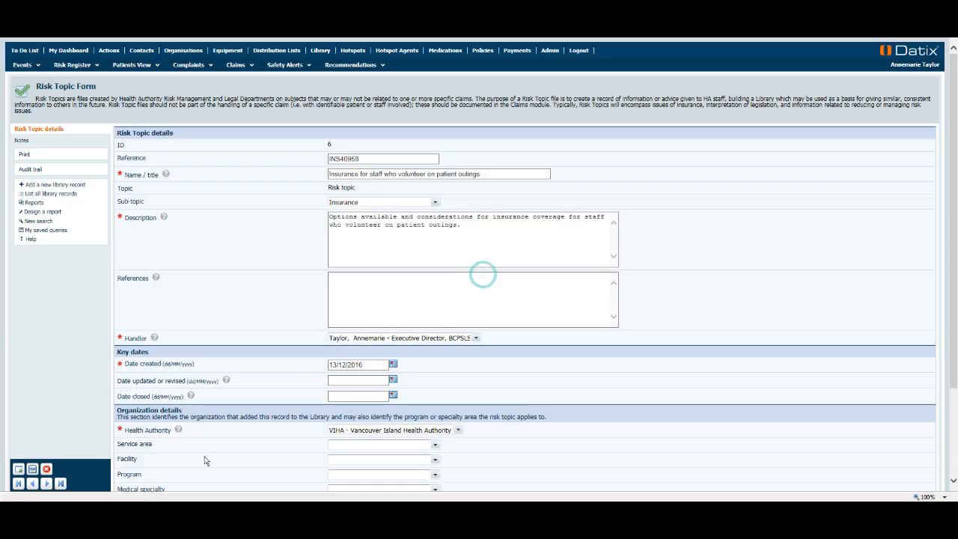
left_click(47, 469)
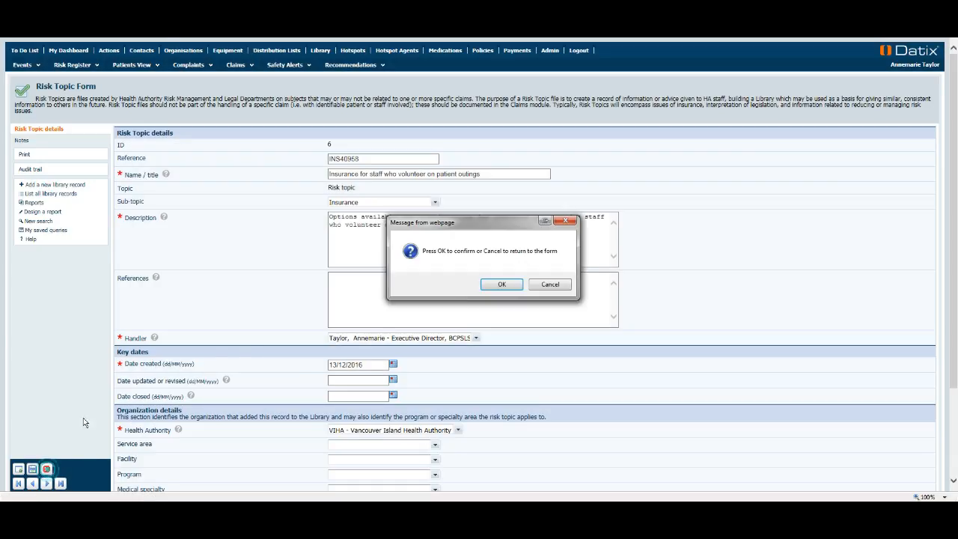
left_click(498, 285)
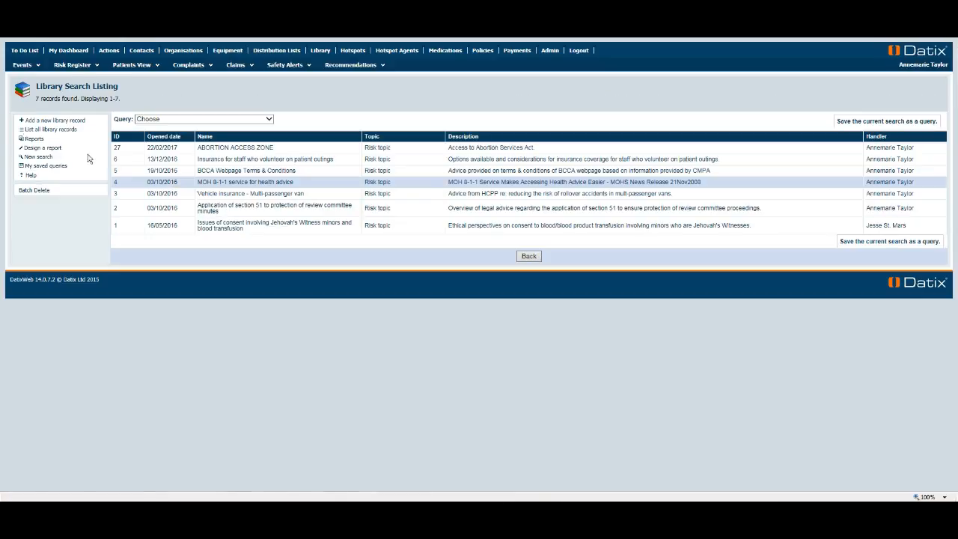
Step: Start a new library record and review the blank Risk Topic Form from its details to the Attachments section
left_click(49, 119)
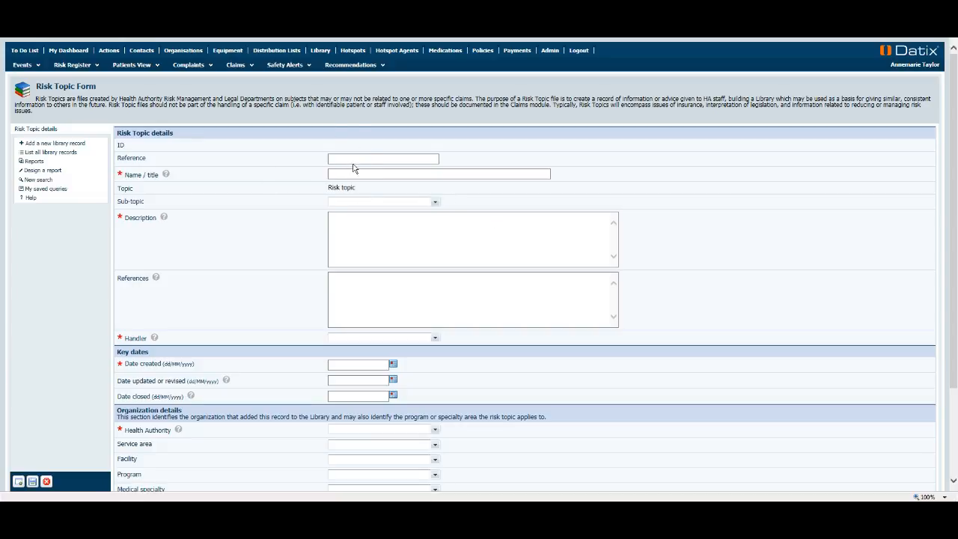
scroll(363, 247, "down", 3)
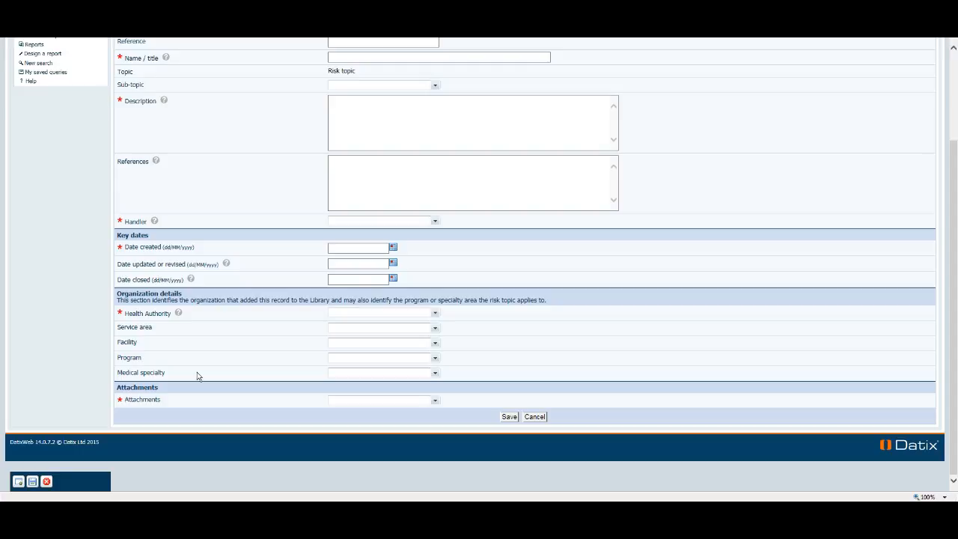
scroll(196, 357, "up", 3)
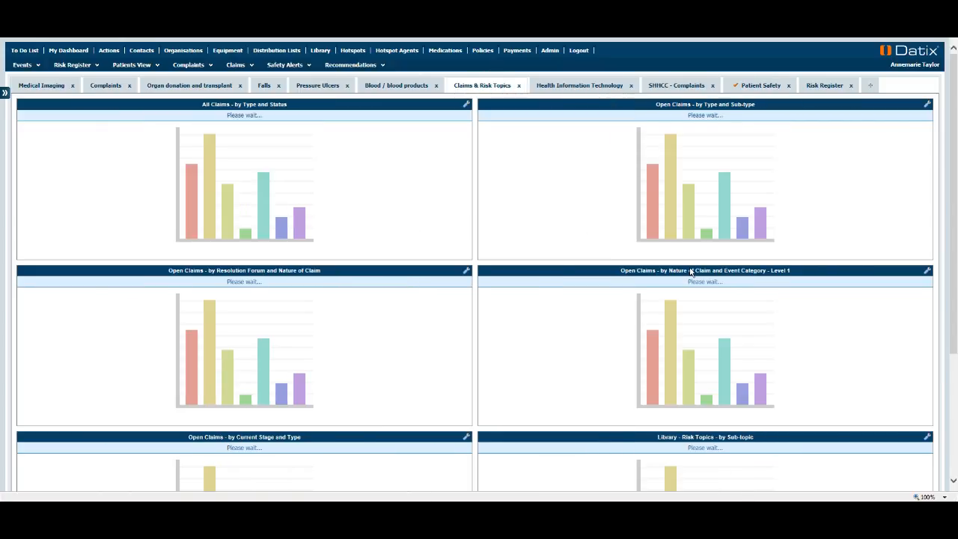
Step: Open the "Library - Risk Topics - by Sub-topic" dashboard chart and drill down to the Insurance records
scroll(689, 272, "down", 5)
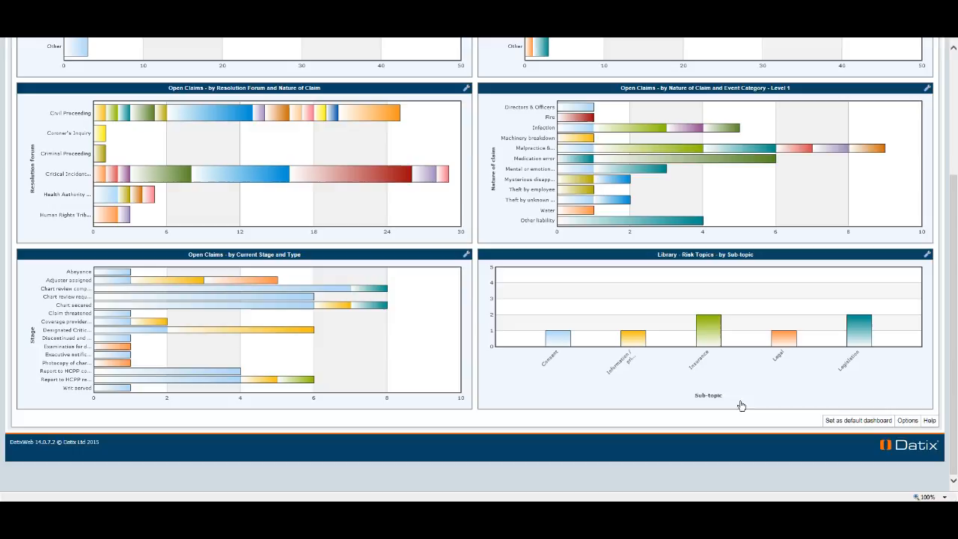
left_click(709, 334)
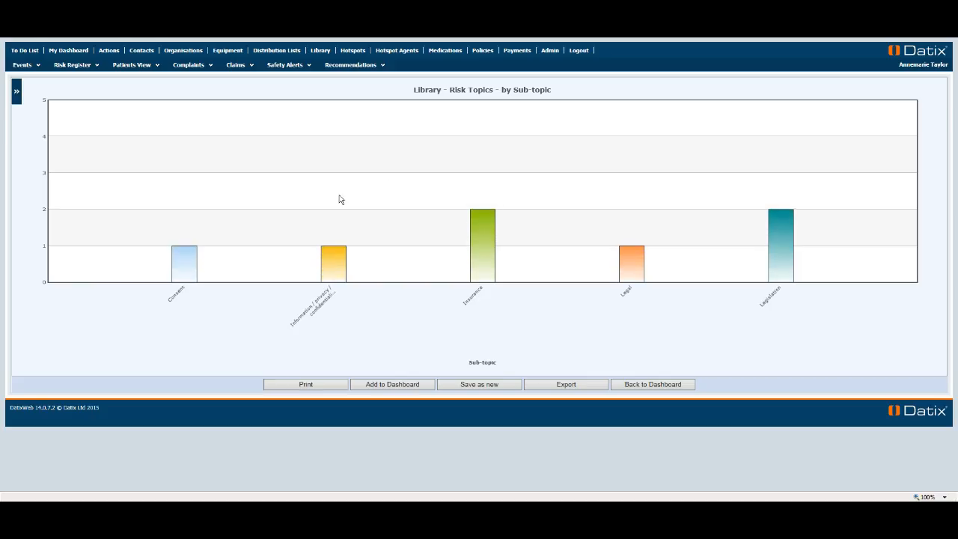
mouse_move(488, 263)
left_click(487, 263)
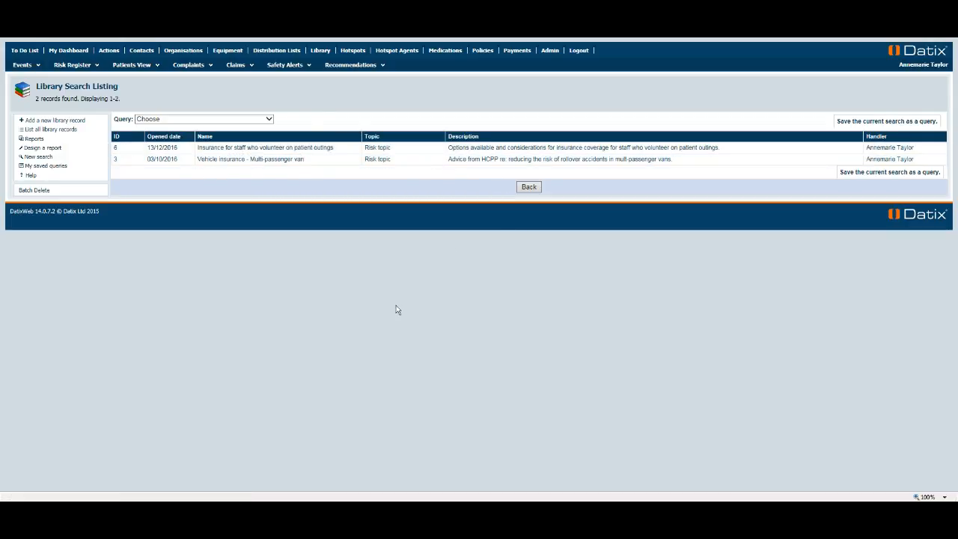
Step: Leave the Insurance record listing and show the Claims & Risk Topics dashboard again
left_click(529, 188)
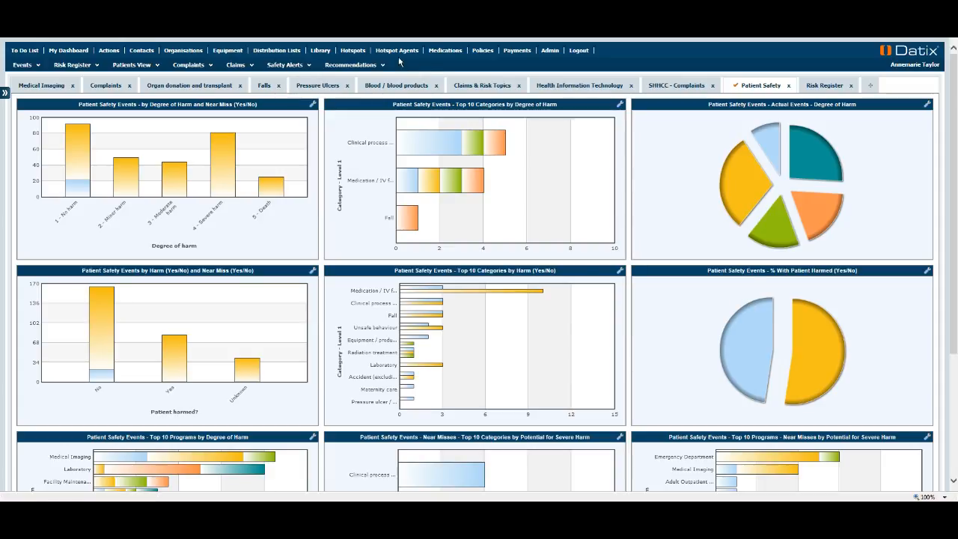
left_click(494, 86)
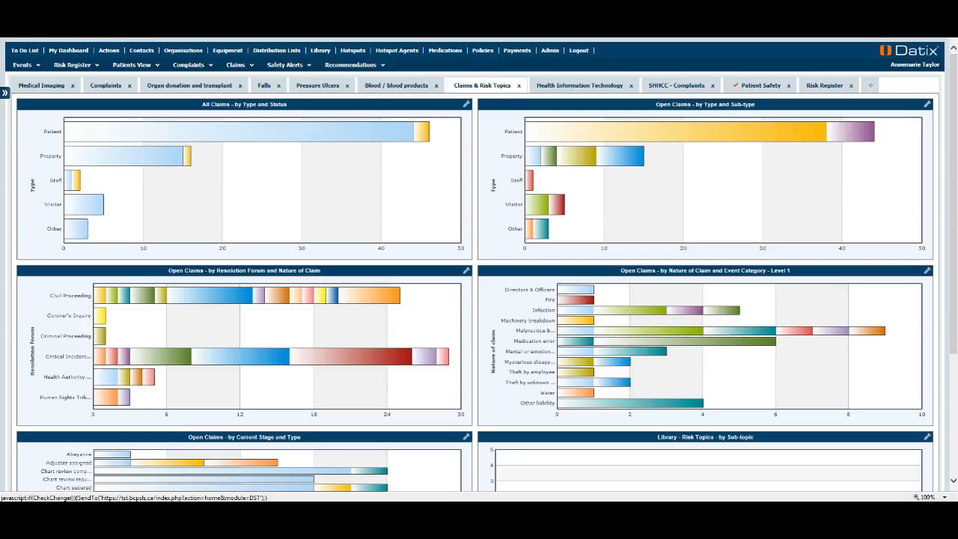
mouse_move(199, 510)
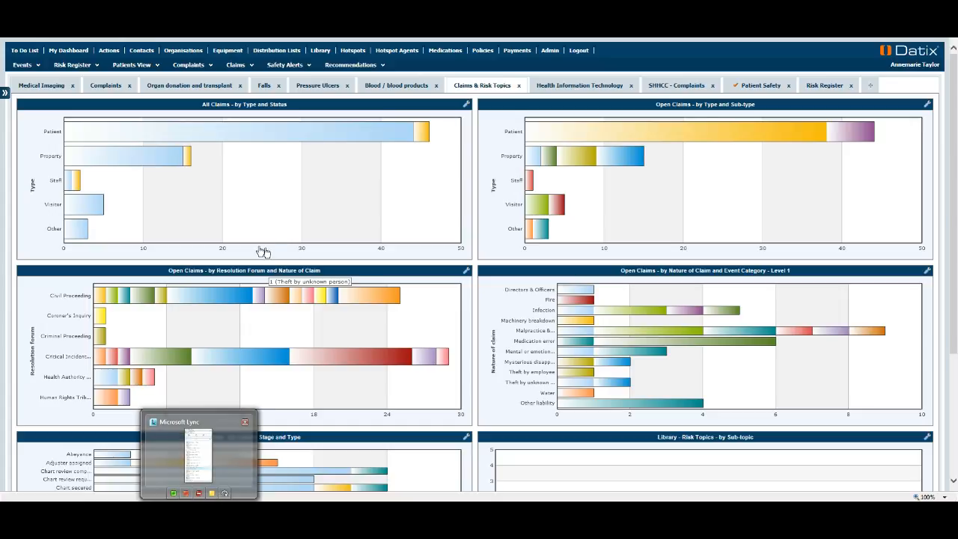